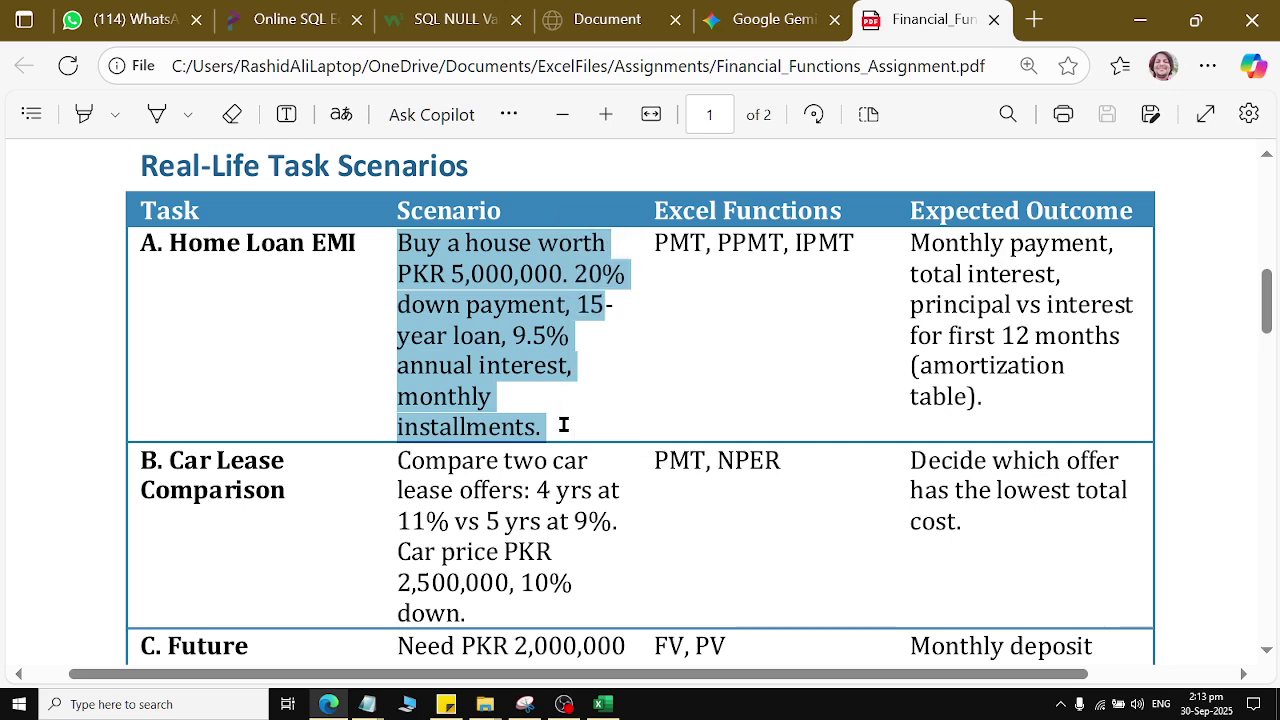
Step: Connect the computer to the wireless display SmartTV-b9c7 to project the screen
key("super+p")
key("Escape")
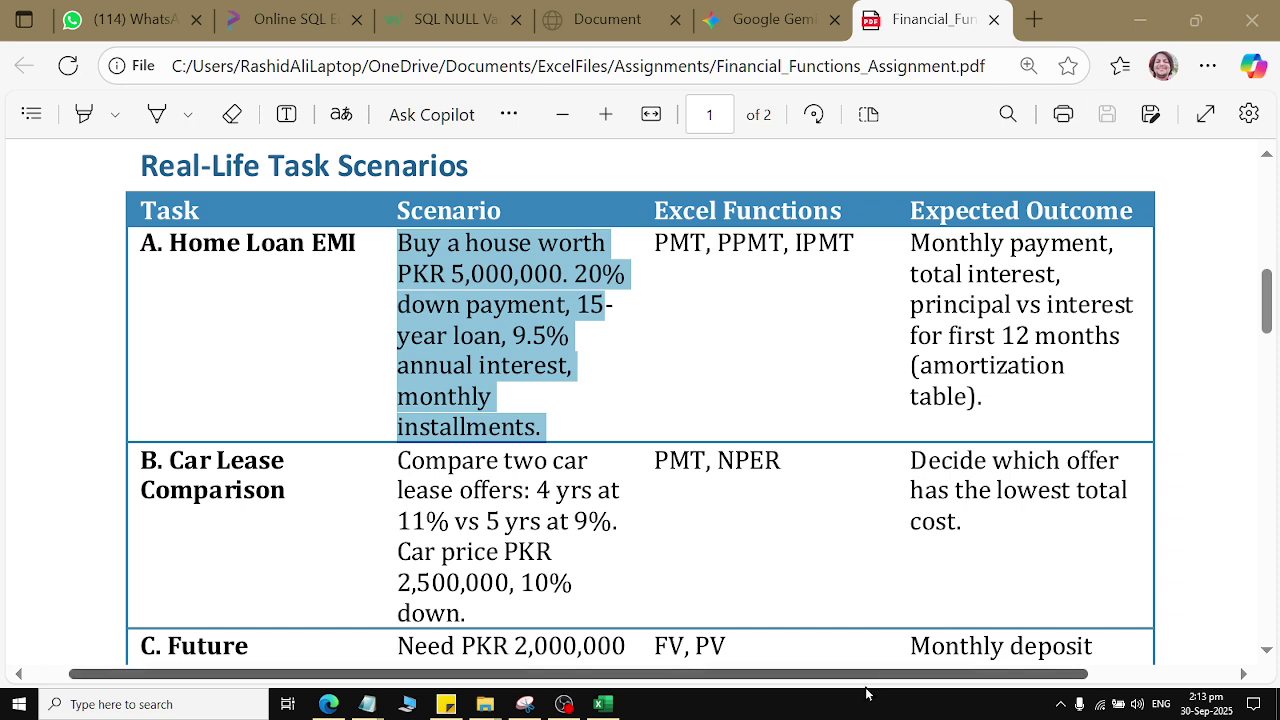
key("super+p")
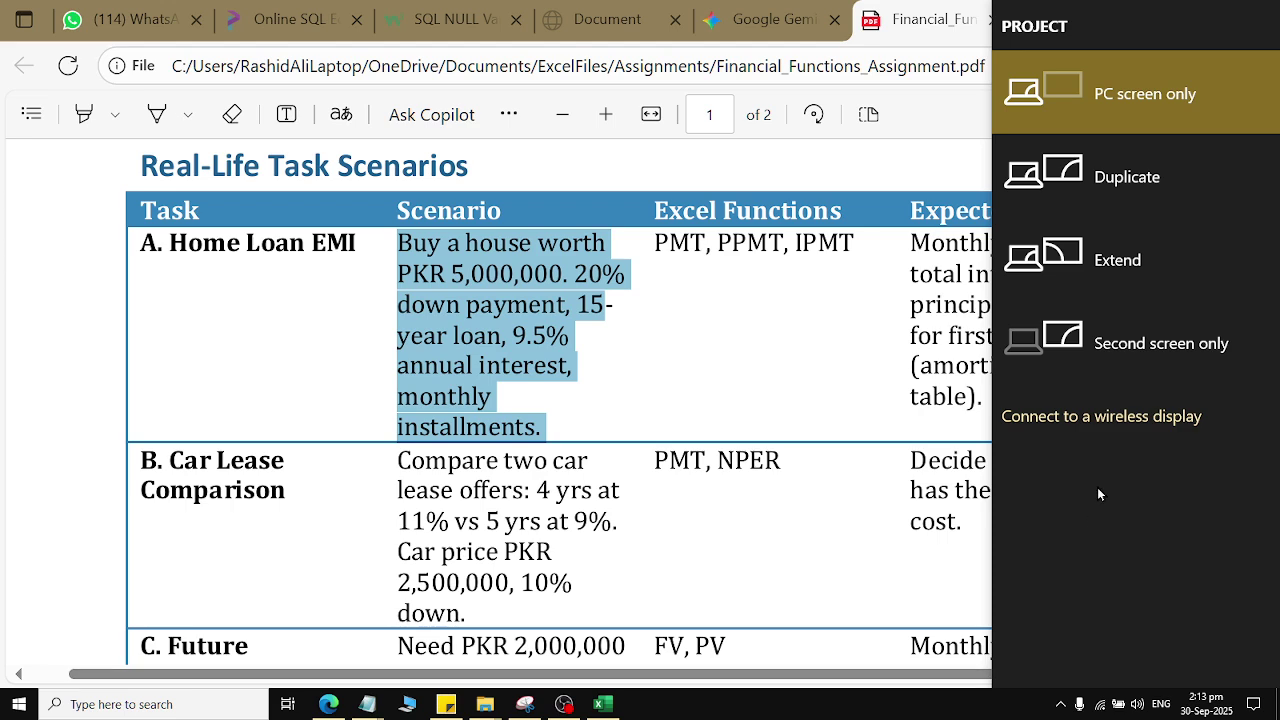
left_click(1120, 414)
left_click(1080, 190)
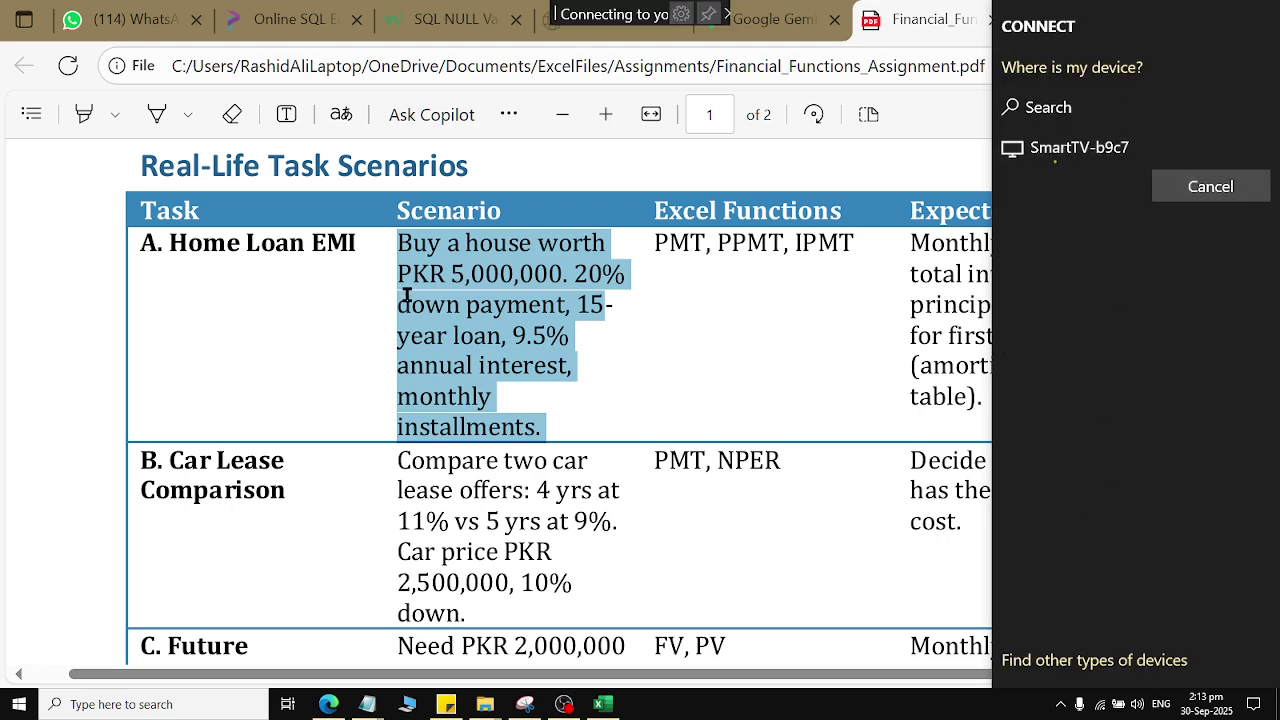
left_click(407, 295)
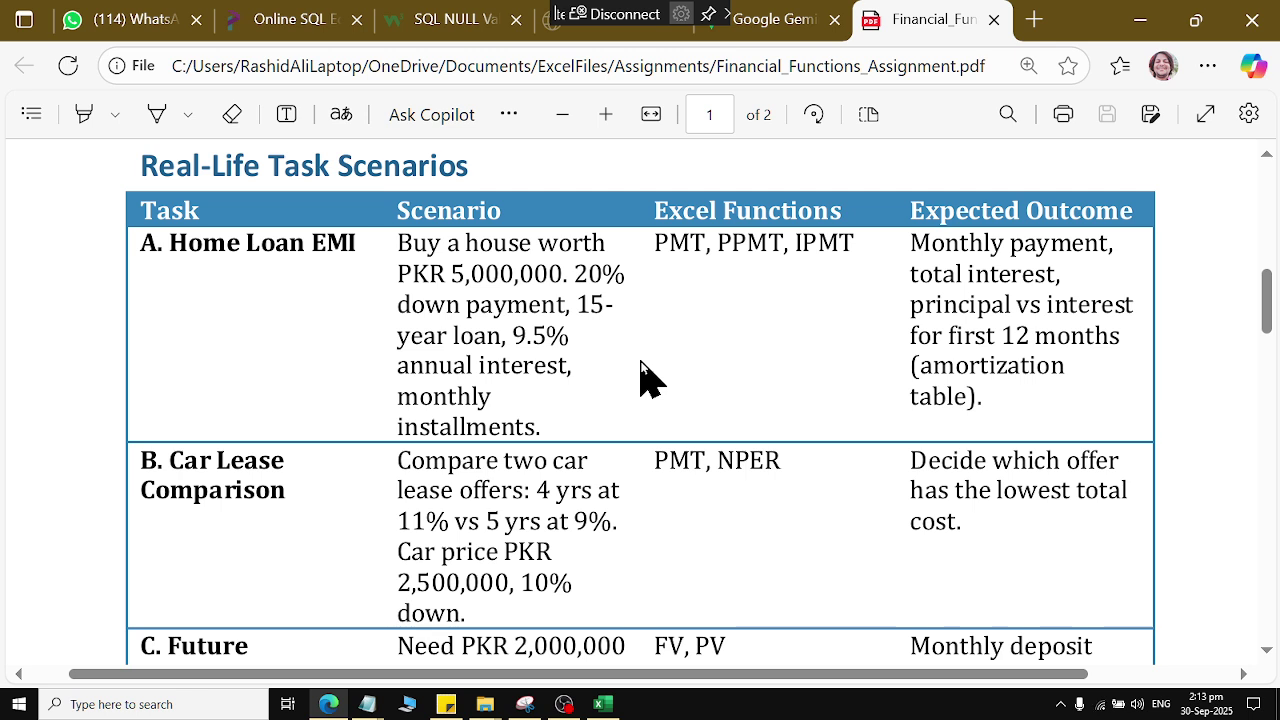
Step: Read the Home Loan EMI scenario for its house price, down payment, loan term, interest rate and installment frequency
left_click_drag(392, 242, 601, 243)
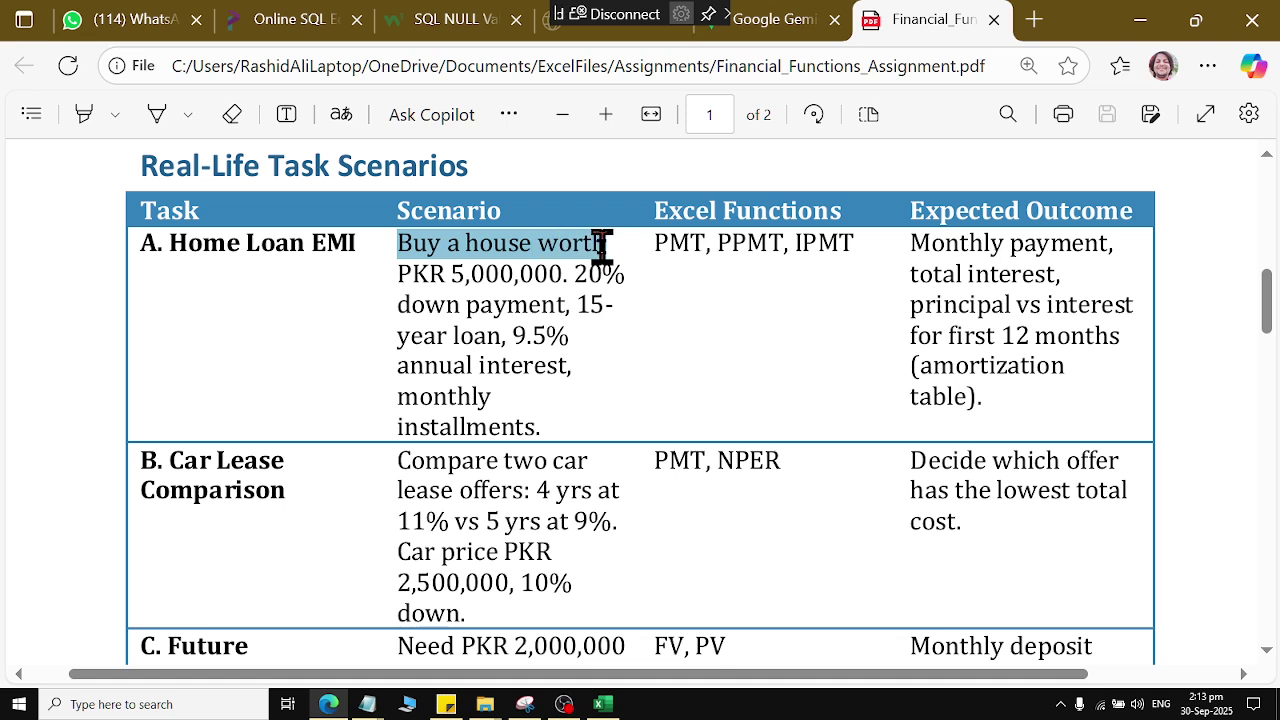
left_click_drag(430, 273, 571, 343)
left_click(555, 271)
left_click(471, 352)
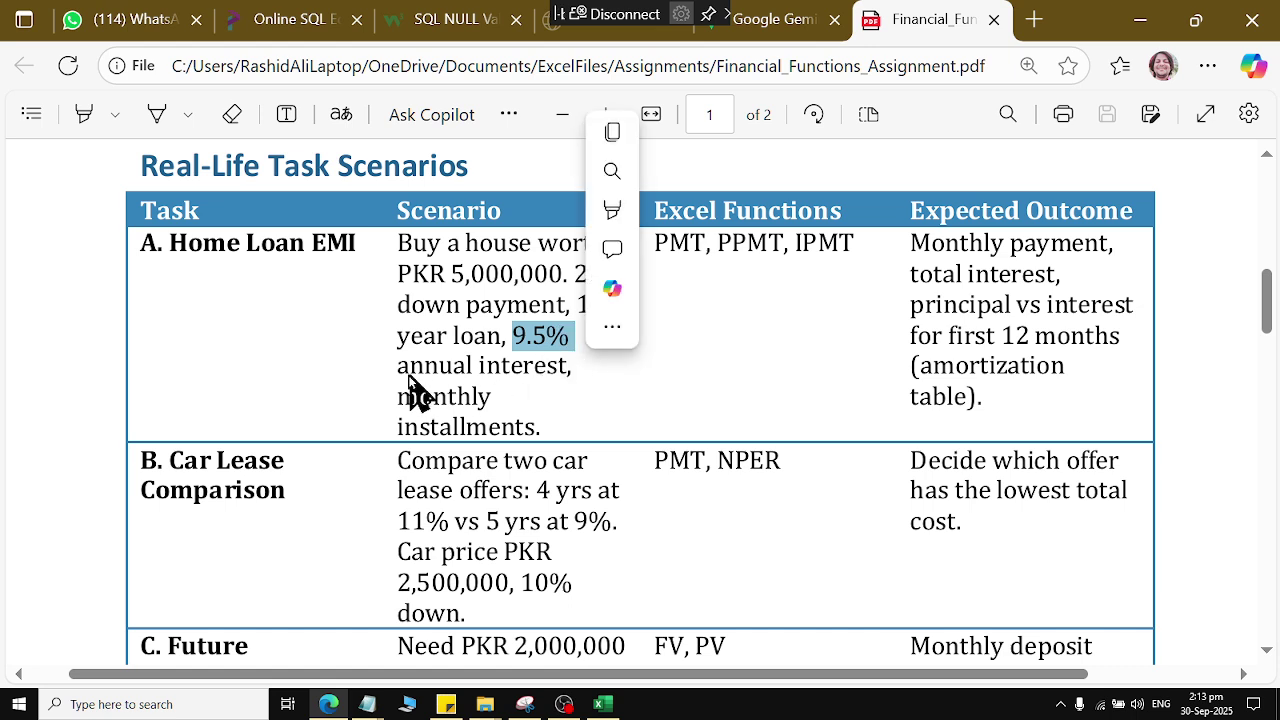
left_click_drag(394, 366, 583, 380)
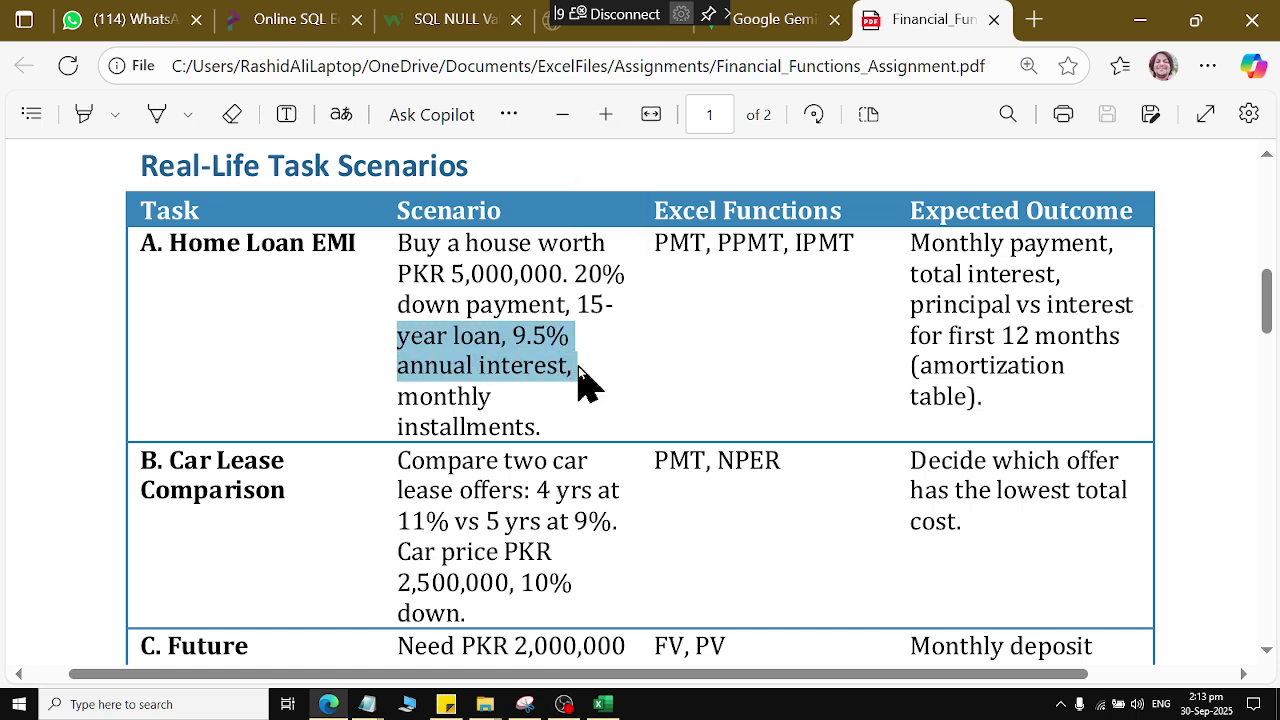
left_click(405, 395)
left_click_drag(405, 395, 488, 400)
left_click(491, 425)
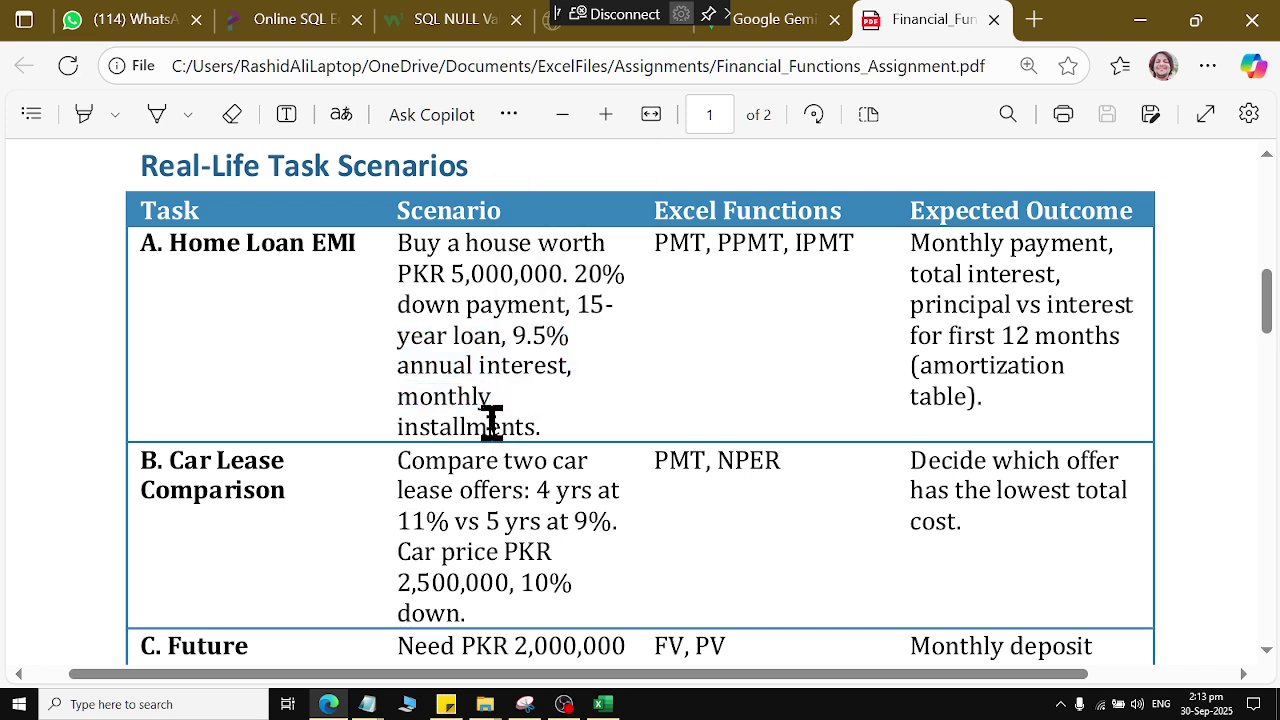
Step: Switch to the Financial Functions workbook in Excel and apply the comma number format to the house price in B1
key("alt+Tab")
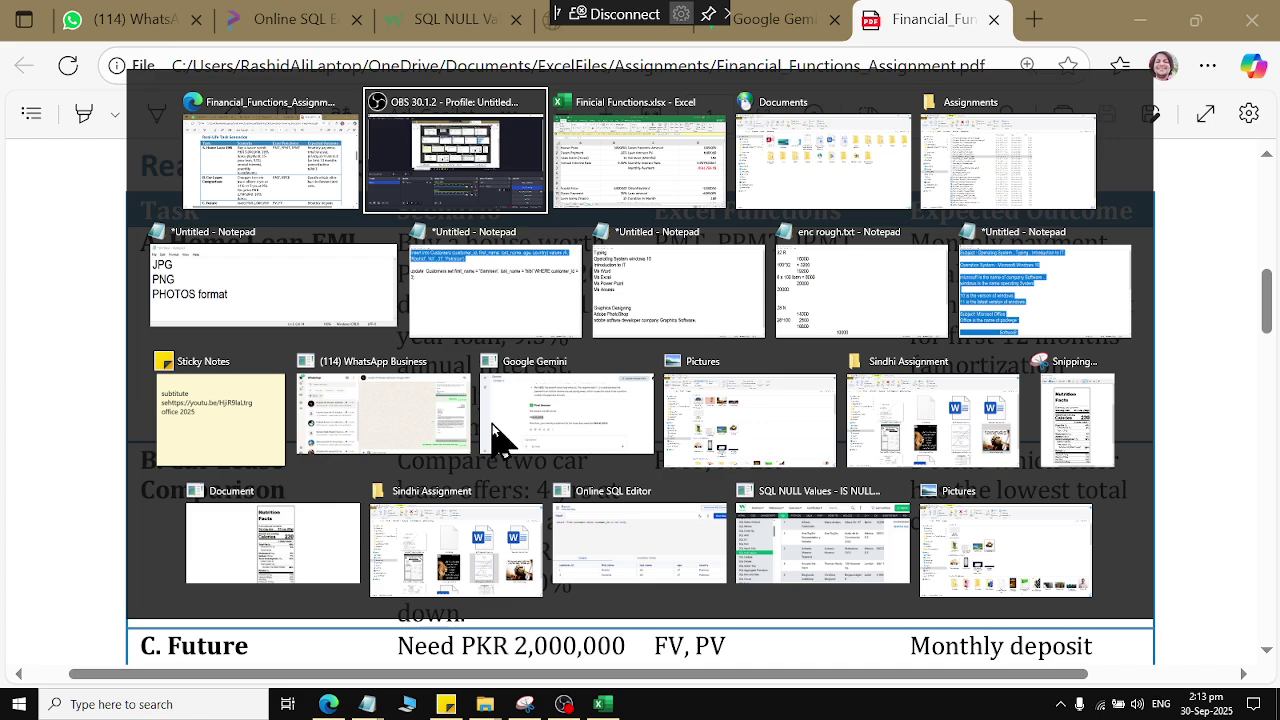
left_click(63, 200)
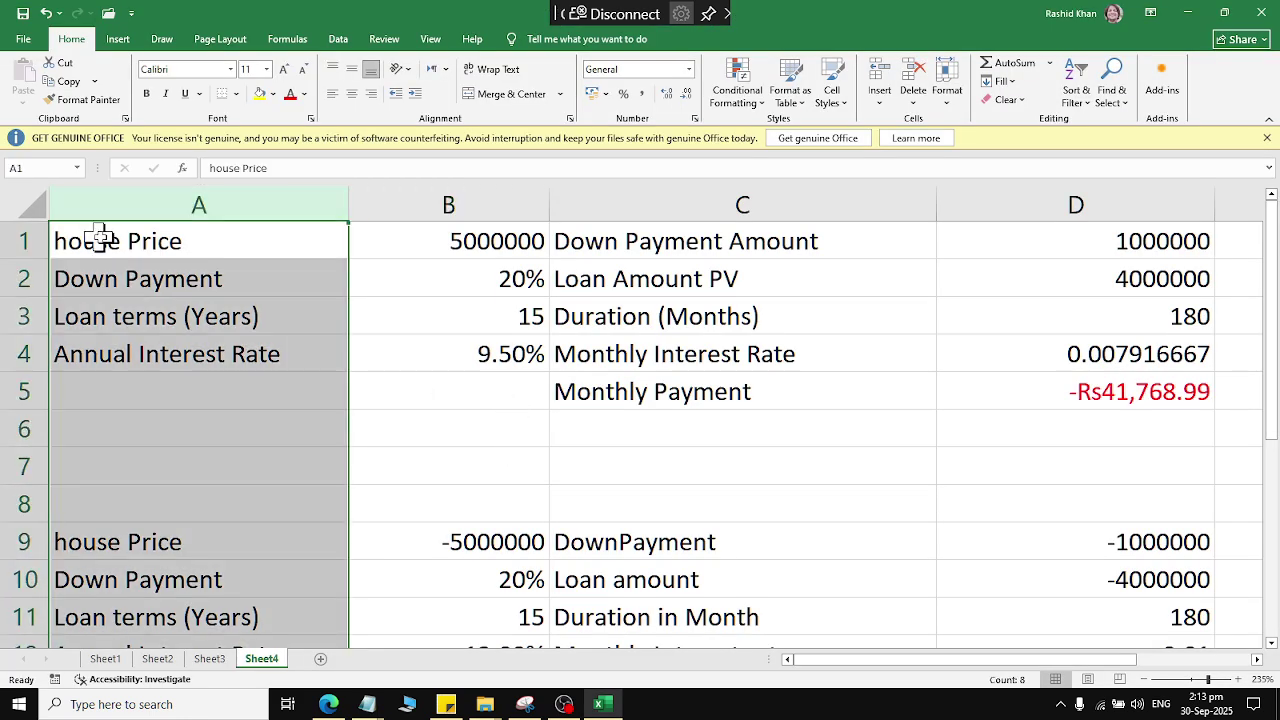
left_click(105, 240)
left_click(452, 250)
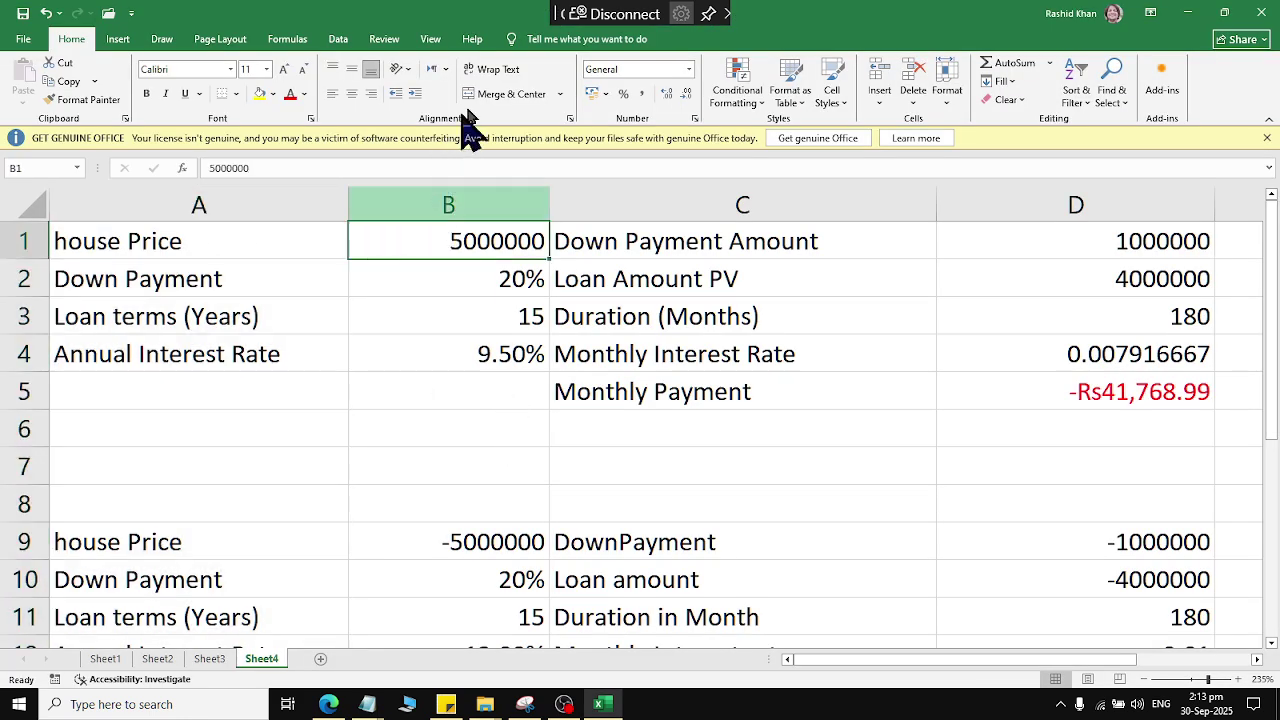
left_click(643, 93)
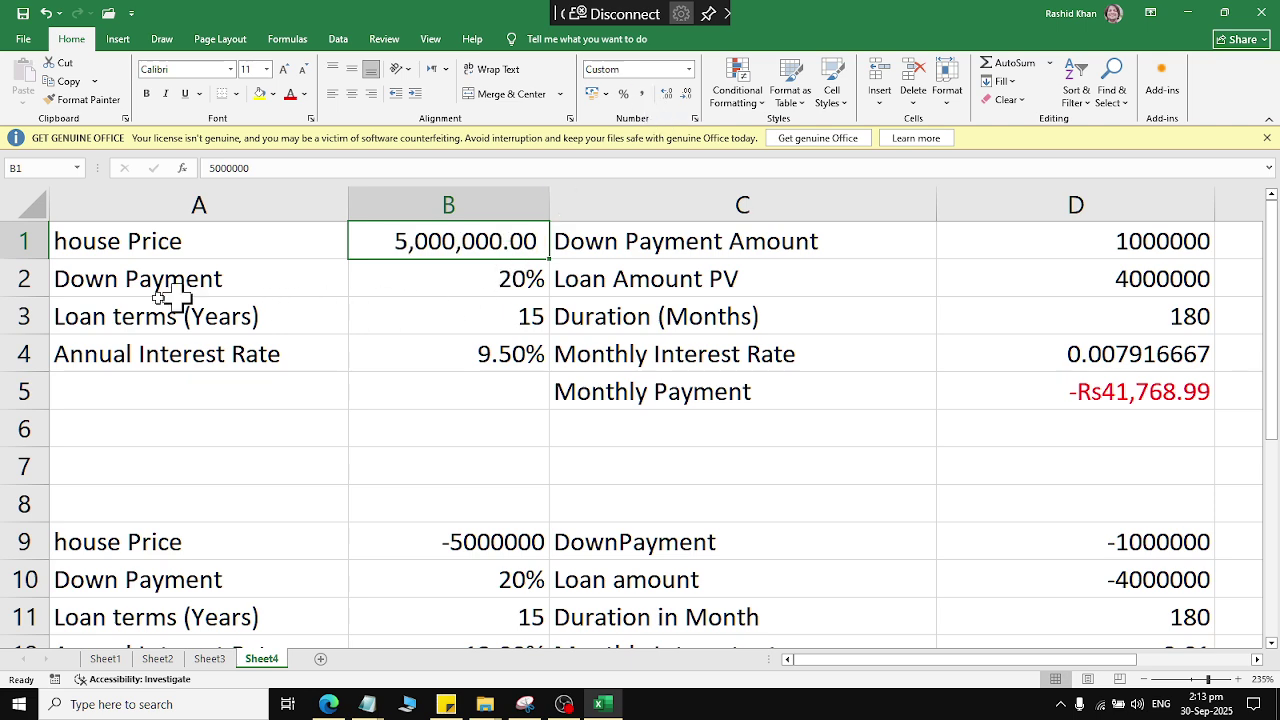
Step: Check the down payment, loan term and annual interest rate entries in rows 2 to 4 against the scenario
left_click(137, 285)
left_click(363, 279)
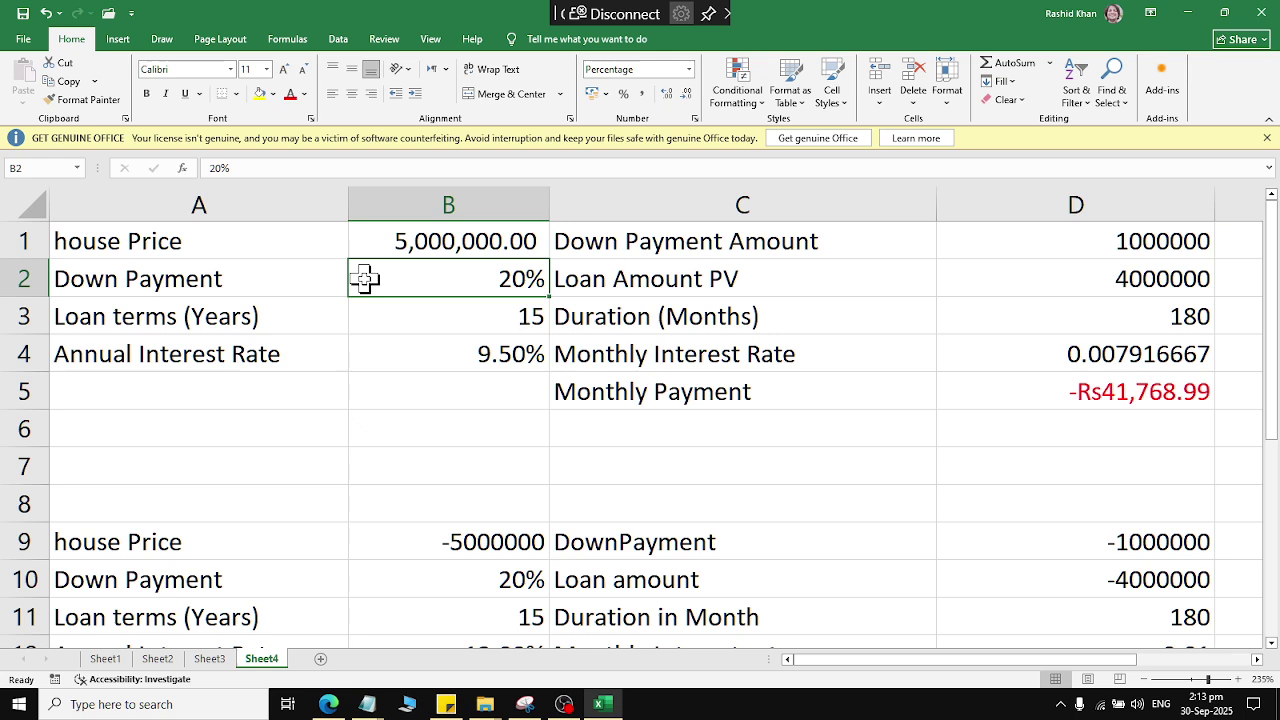
left_click(140, 322)
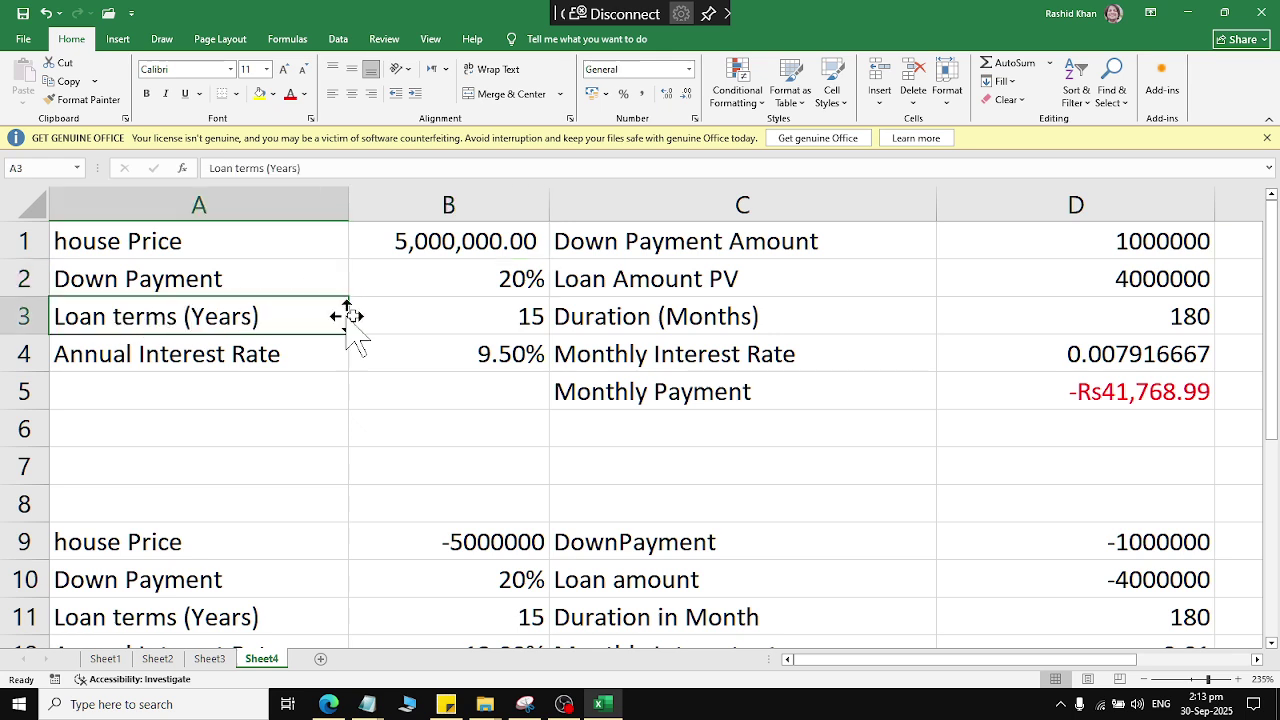
left_click(405, 320)
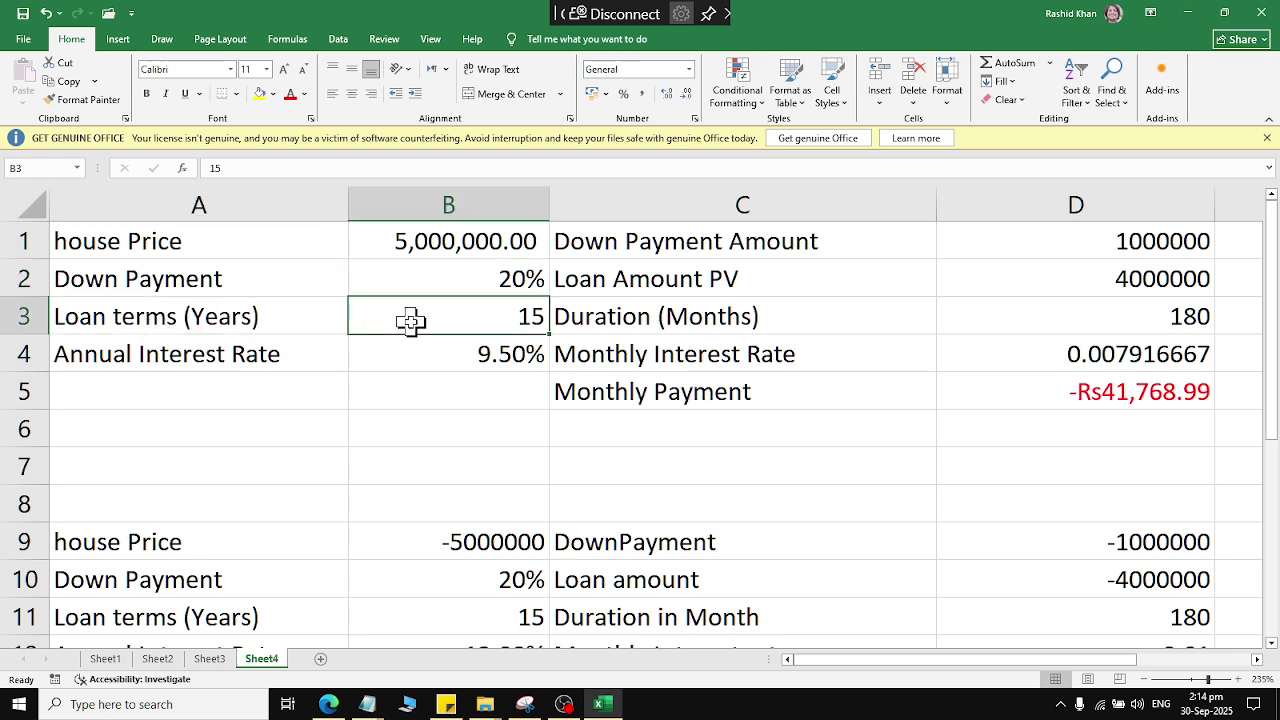
left_click(95, 352)
left_click(468, 362)
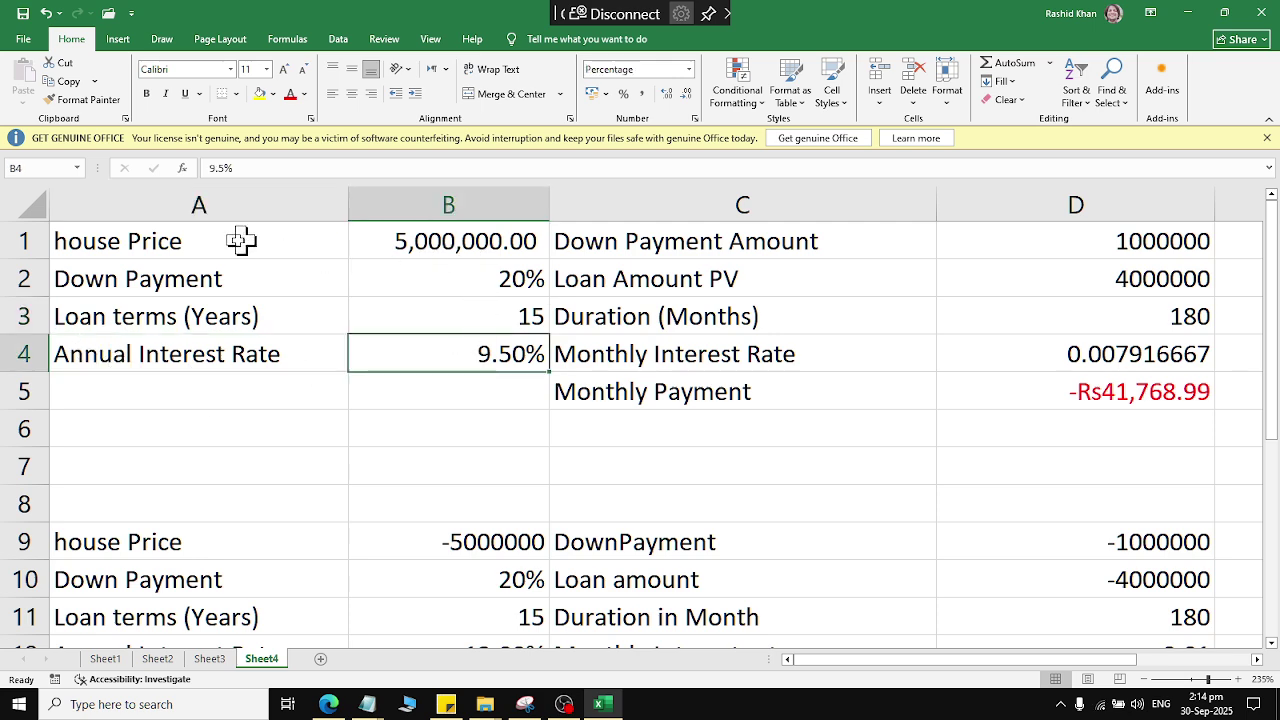
Step: Add all borders to the loan input cells A1:B4
mouse_move(243, 240)
left_mouse_down()
mouse_move(426, 378)
mouse_move(391, 343)
mouse_move(125, 240)
left_mouse_up()
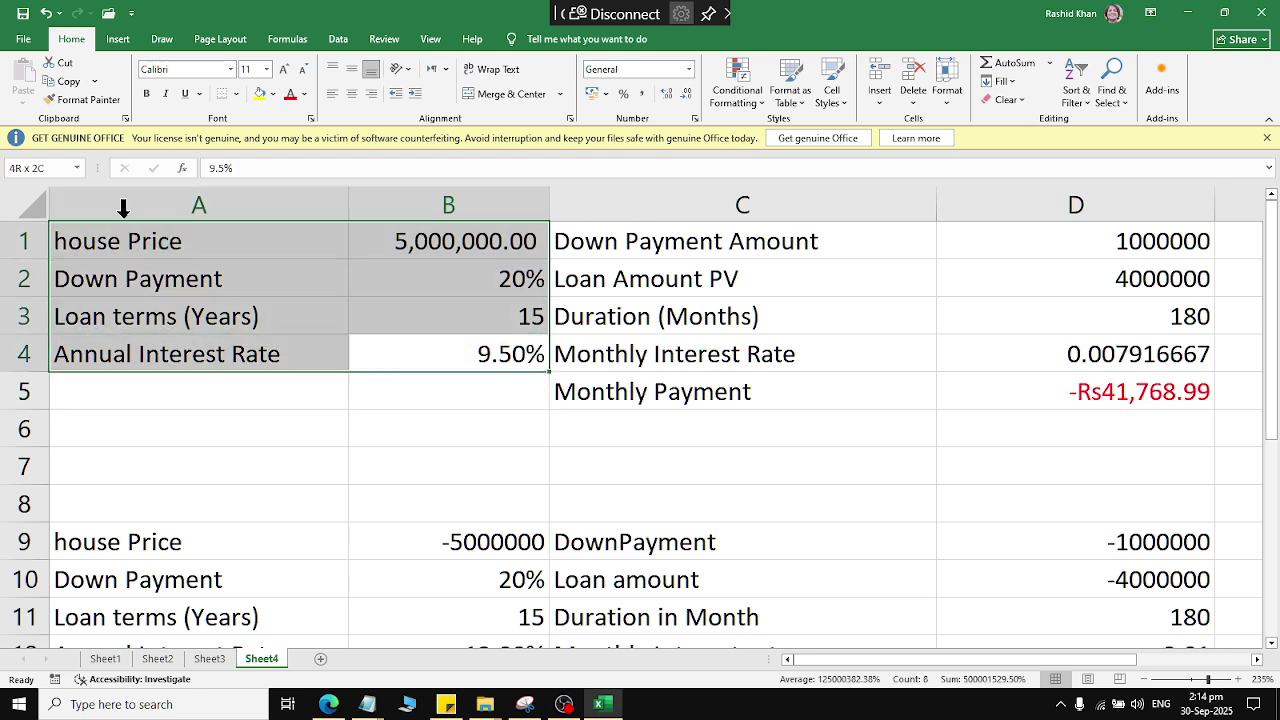
left_click(236, 93)
left_click(260, 232)
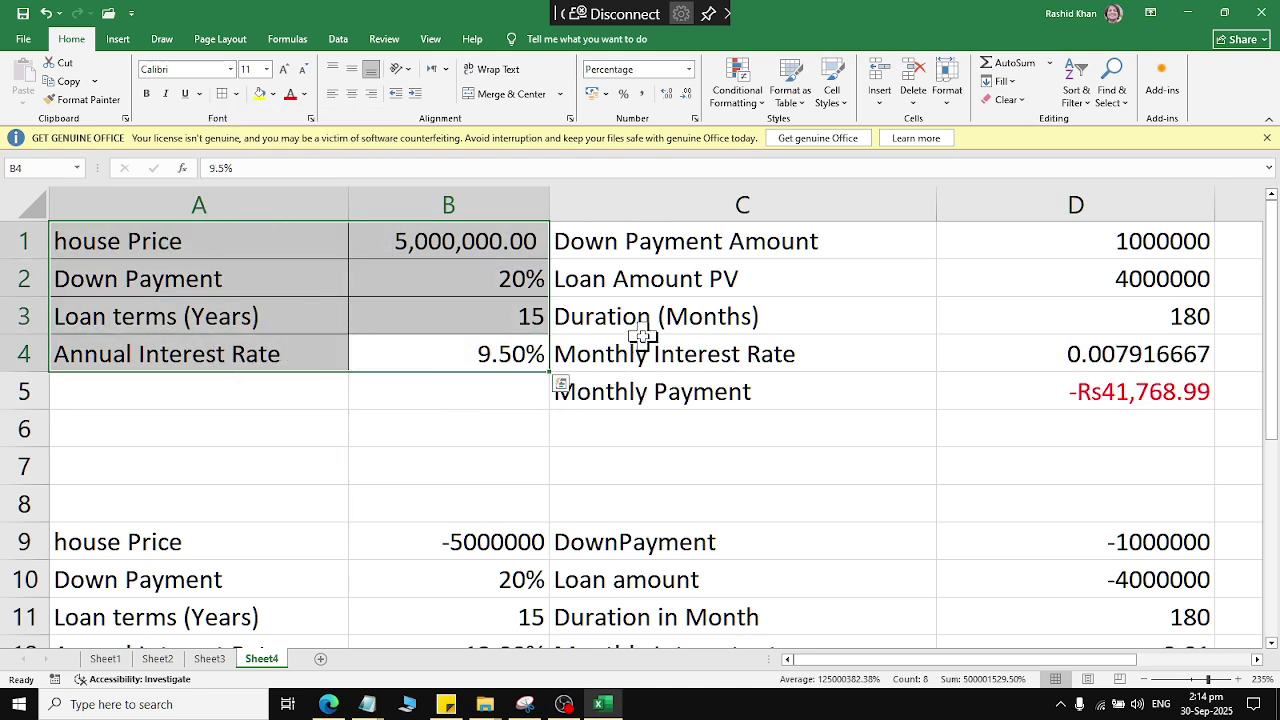
left_click(640, 355)
left_click(463, 252)
Step: Review the Down Payment Amount formula in D1 and the house price and percentage cells it uses
left_click(620, 214)
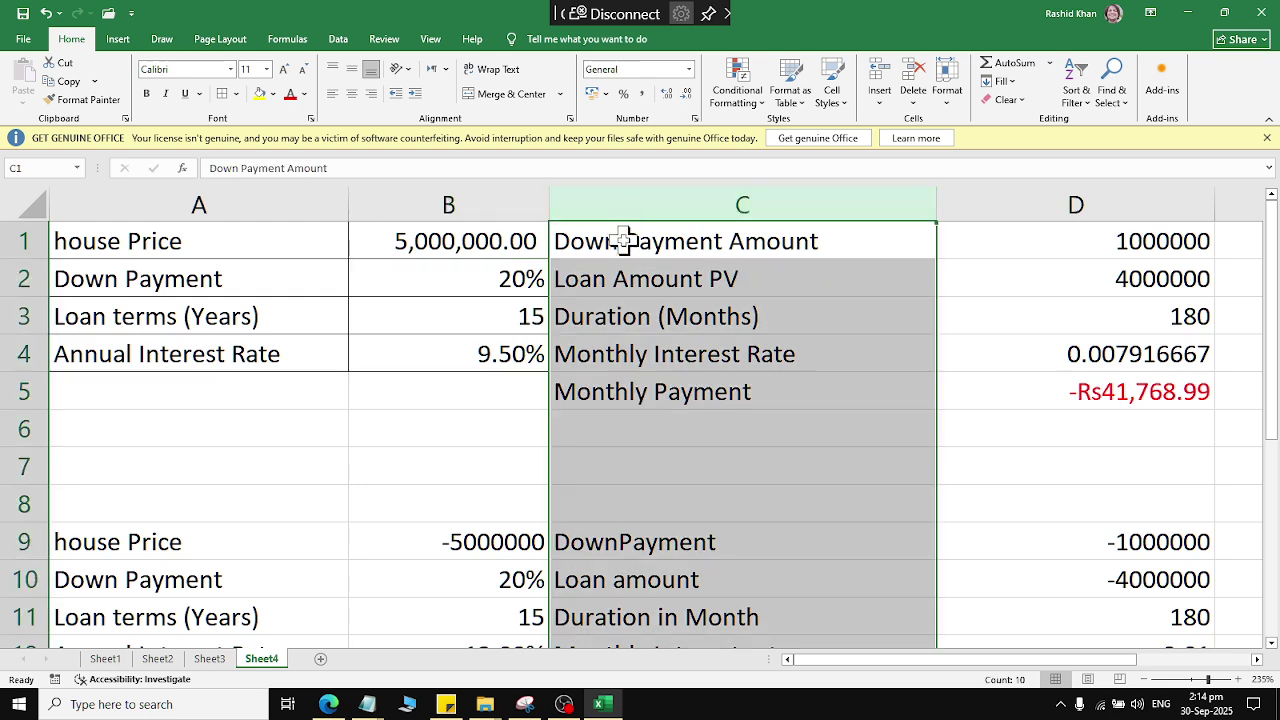
left_click(623, 241)
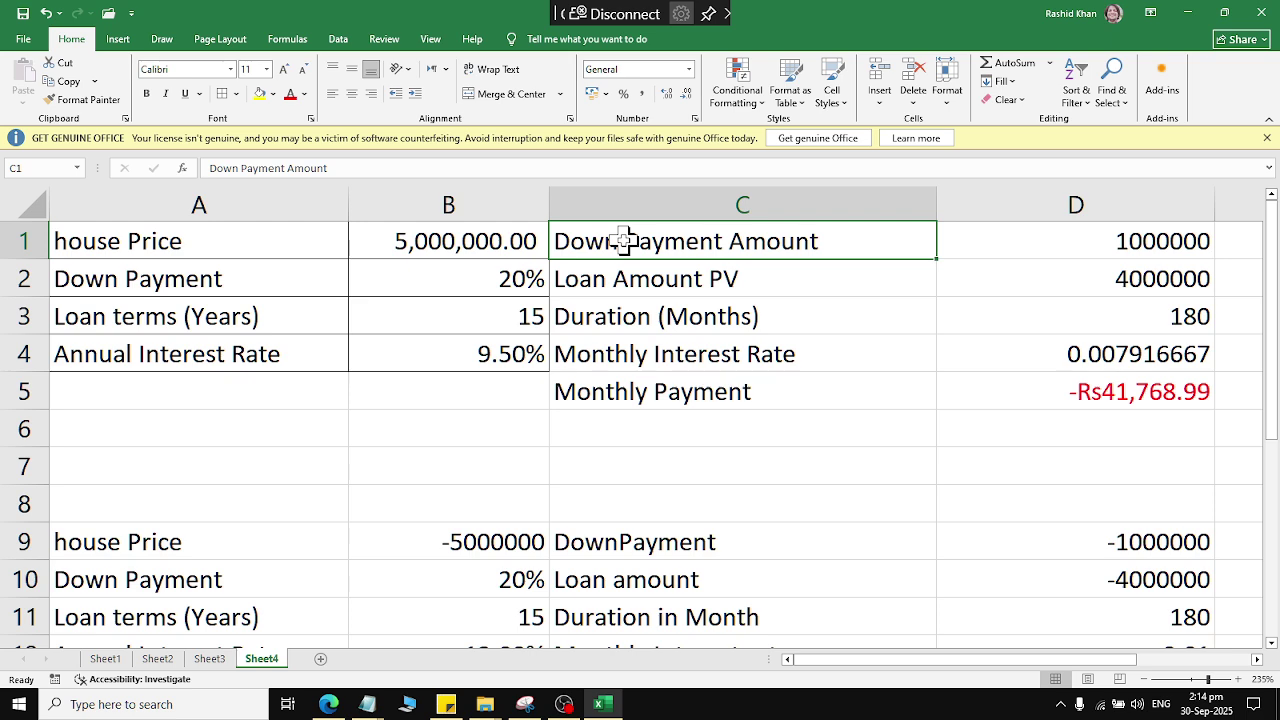
left_click(427, 282)
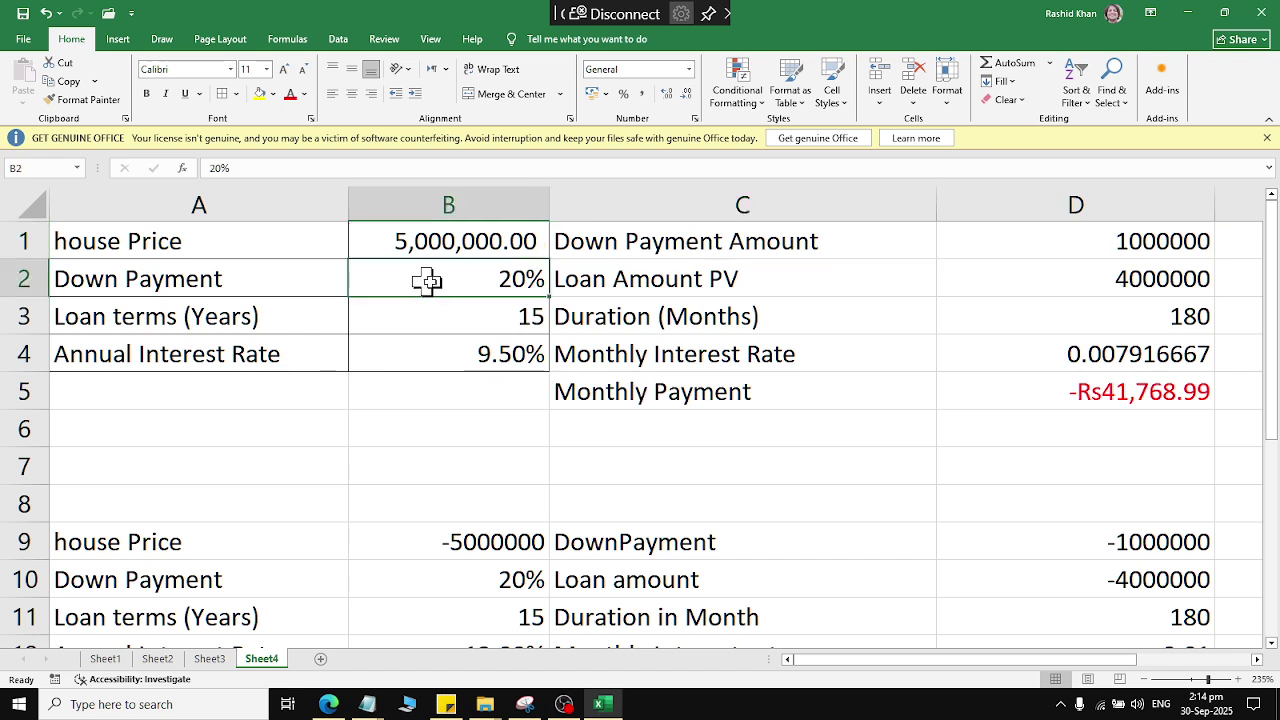
left_click(458, 250)
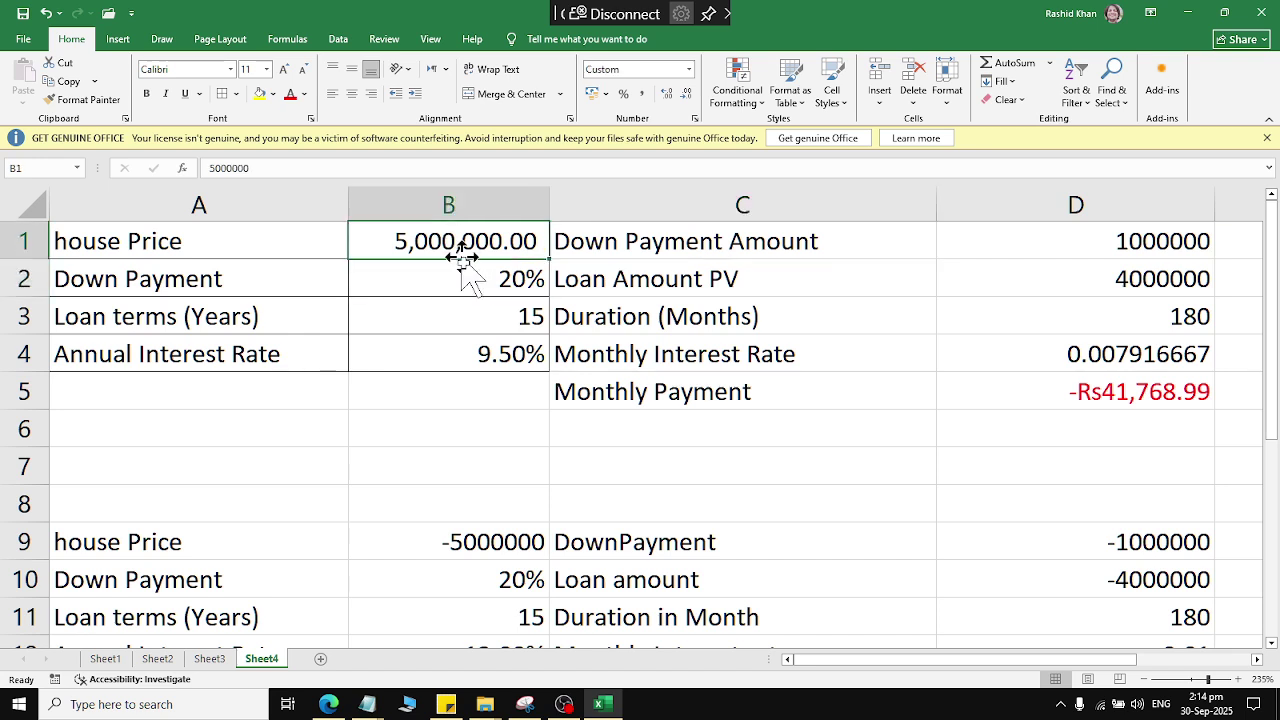
left_click(474, 286)
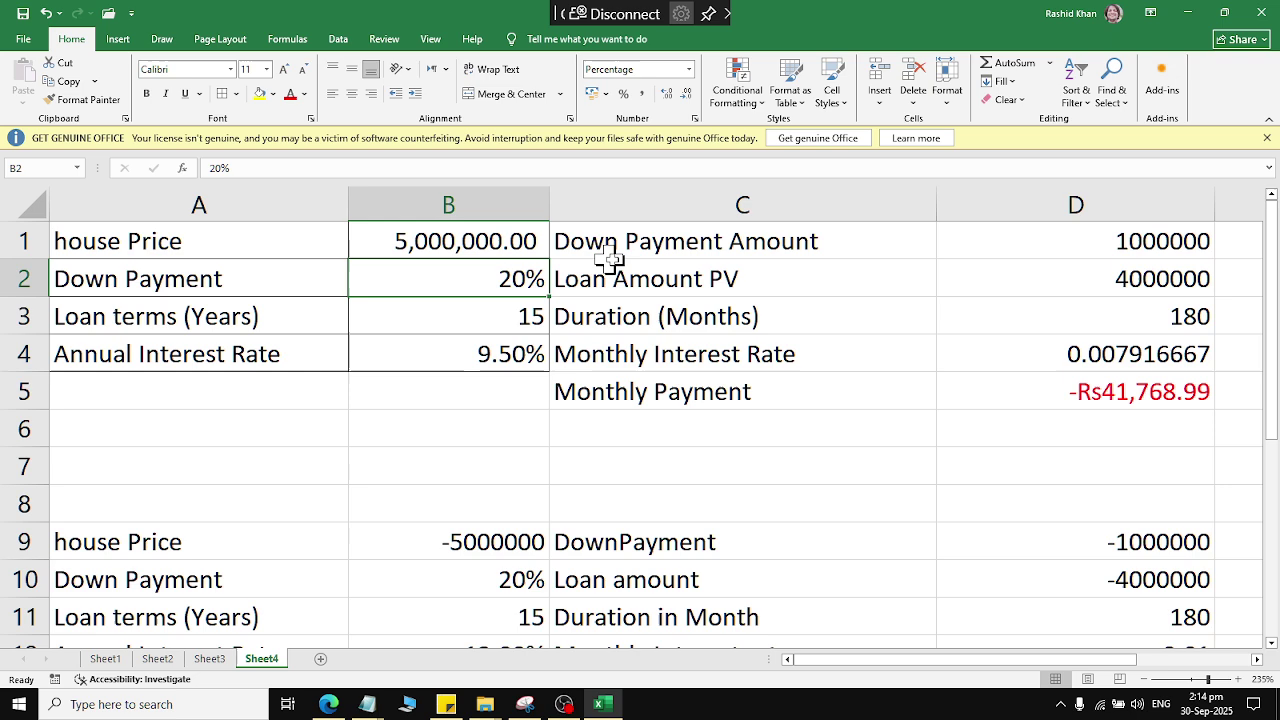
left_click(645, 250)
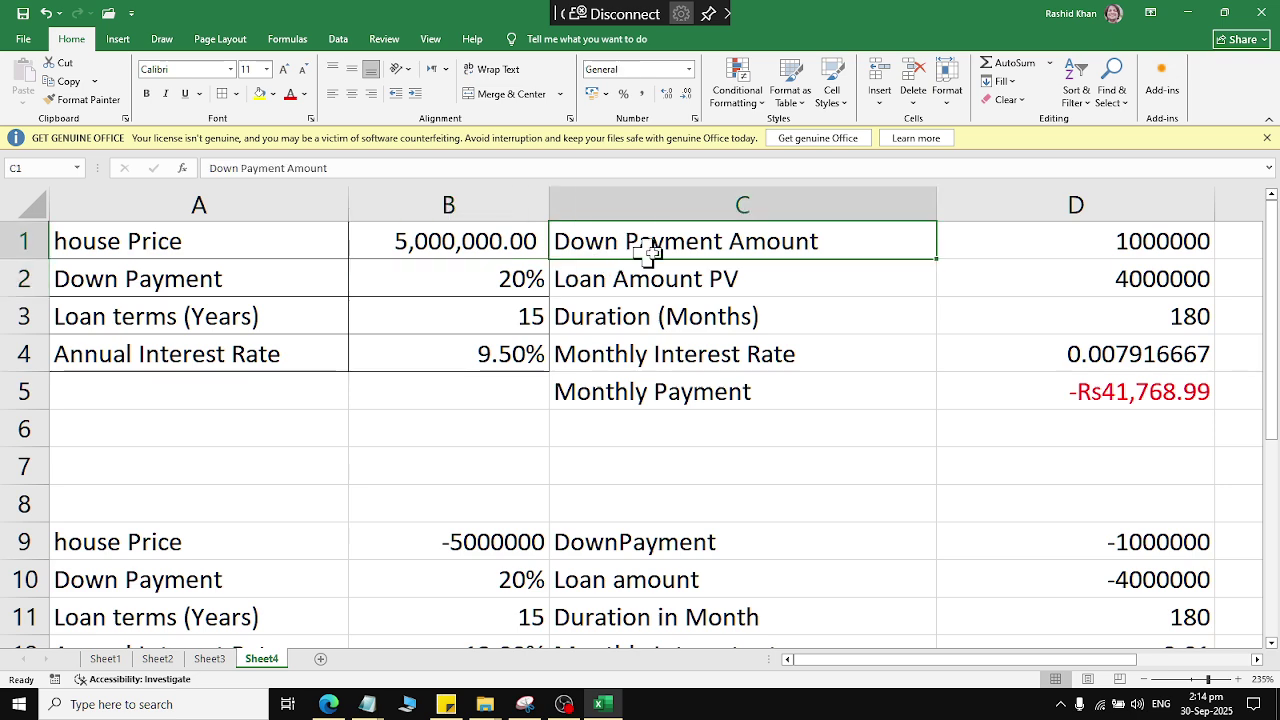
left_click(1094, 251)
double_click(1099, 251)
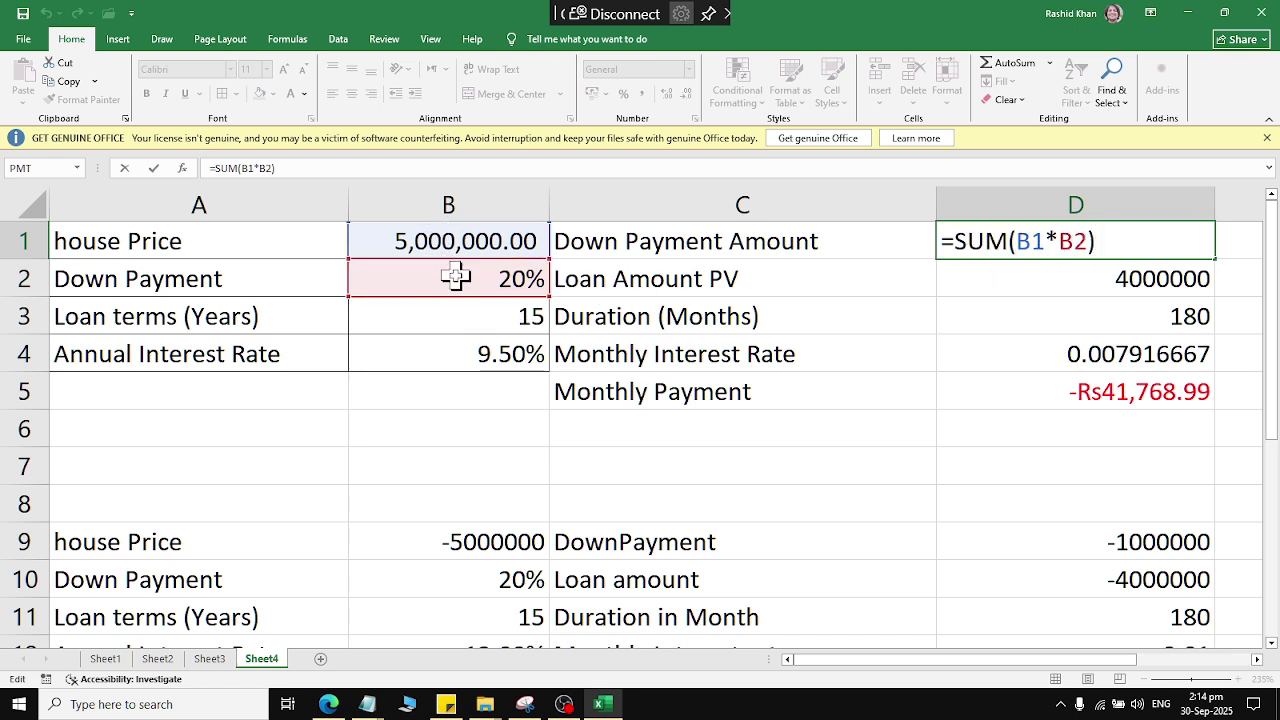
key("Return")
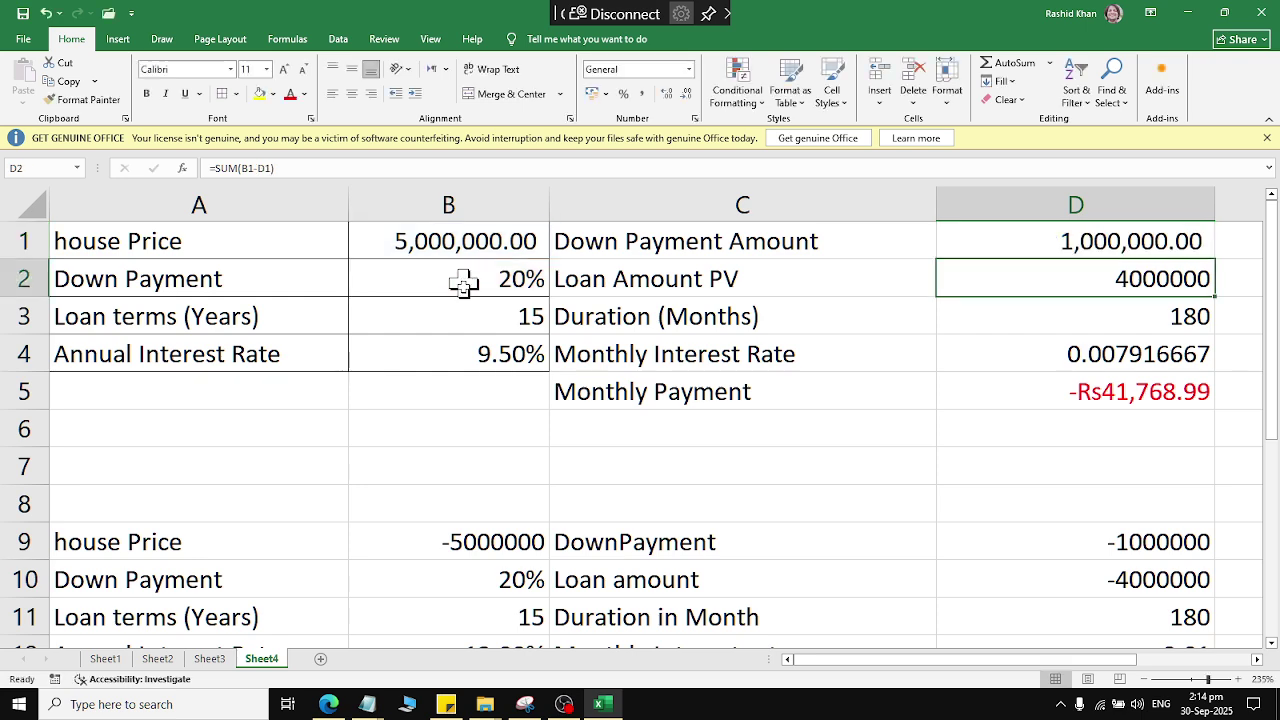
Step: Change the house price in B1 to the negative value -5000000
left_click(1012, 246)
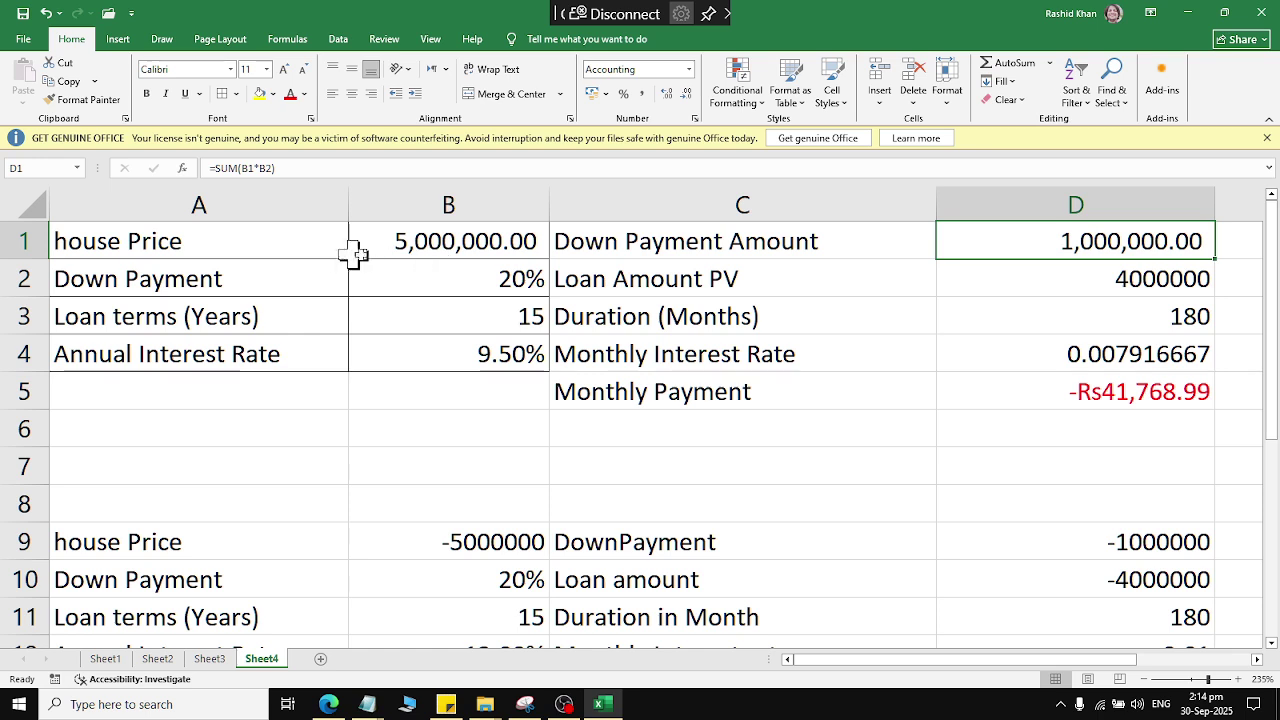
double_click(386, 246)
type("-")
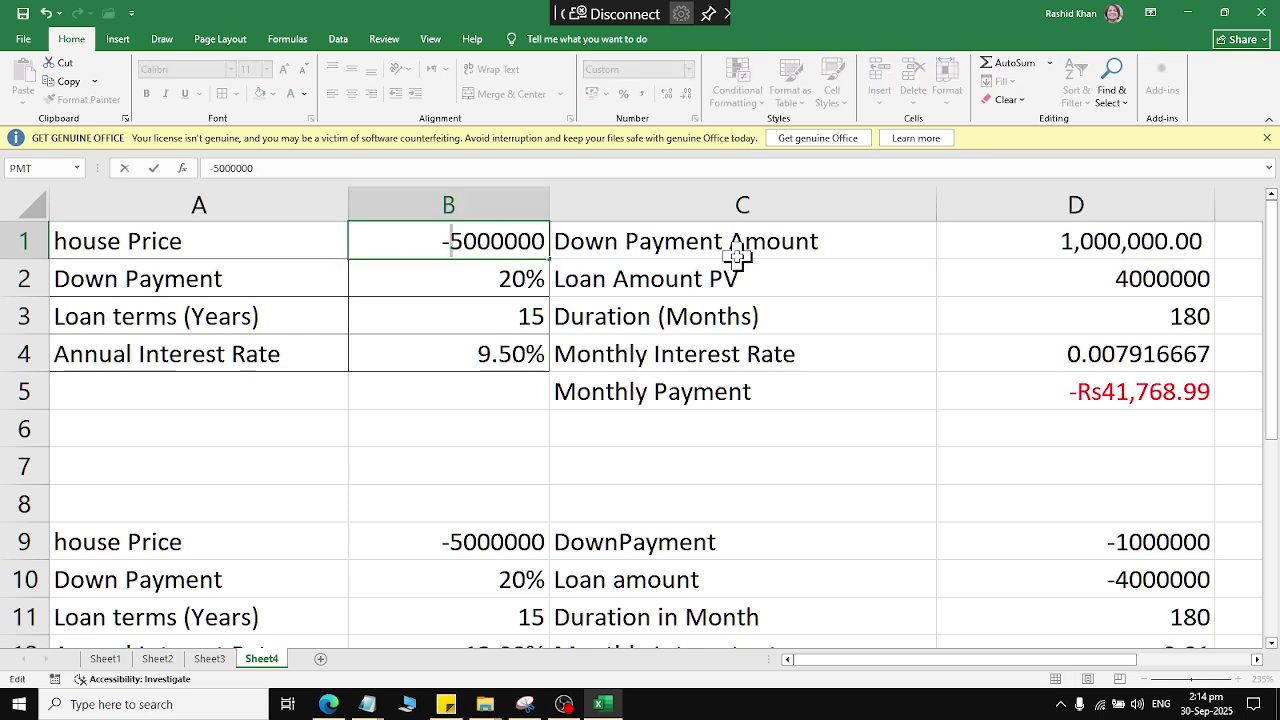
key("Return")
left_click(1042, 240)
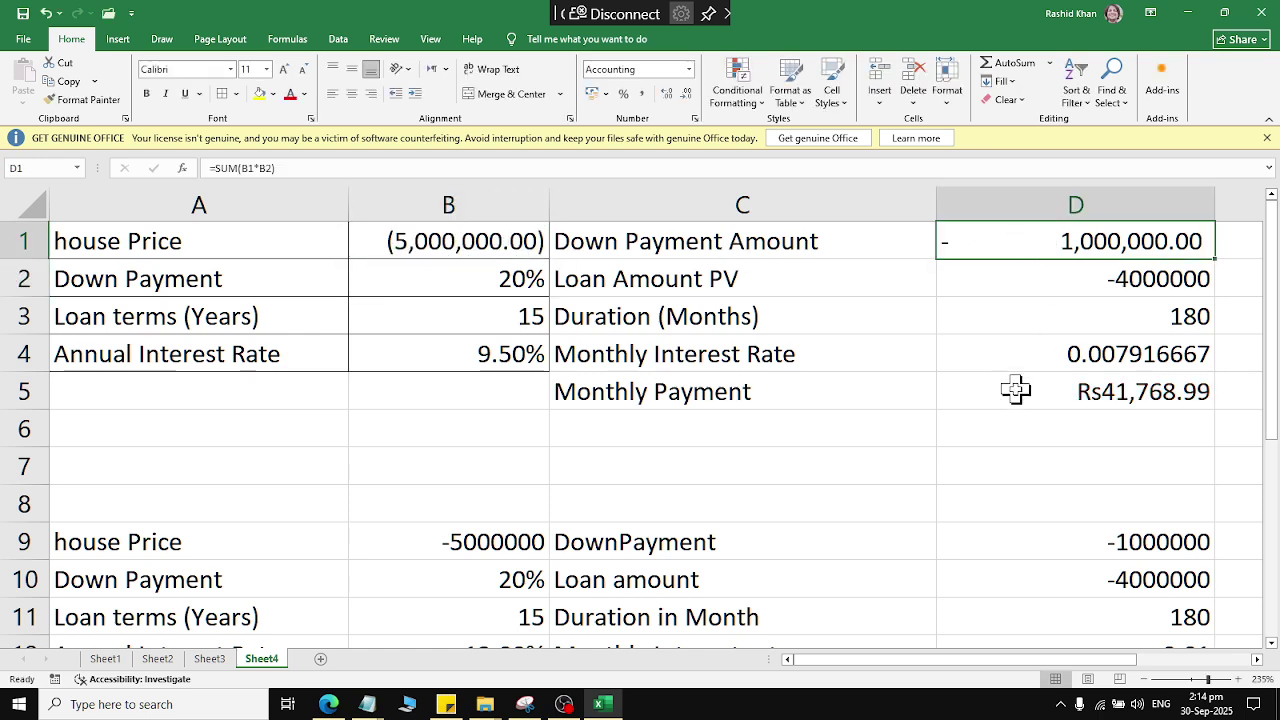
Step: Compare with the second loan table below, and recheck how D1 uses the house price and down payment percentage
scroll(766, 380, "down", 1)
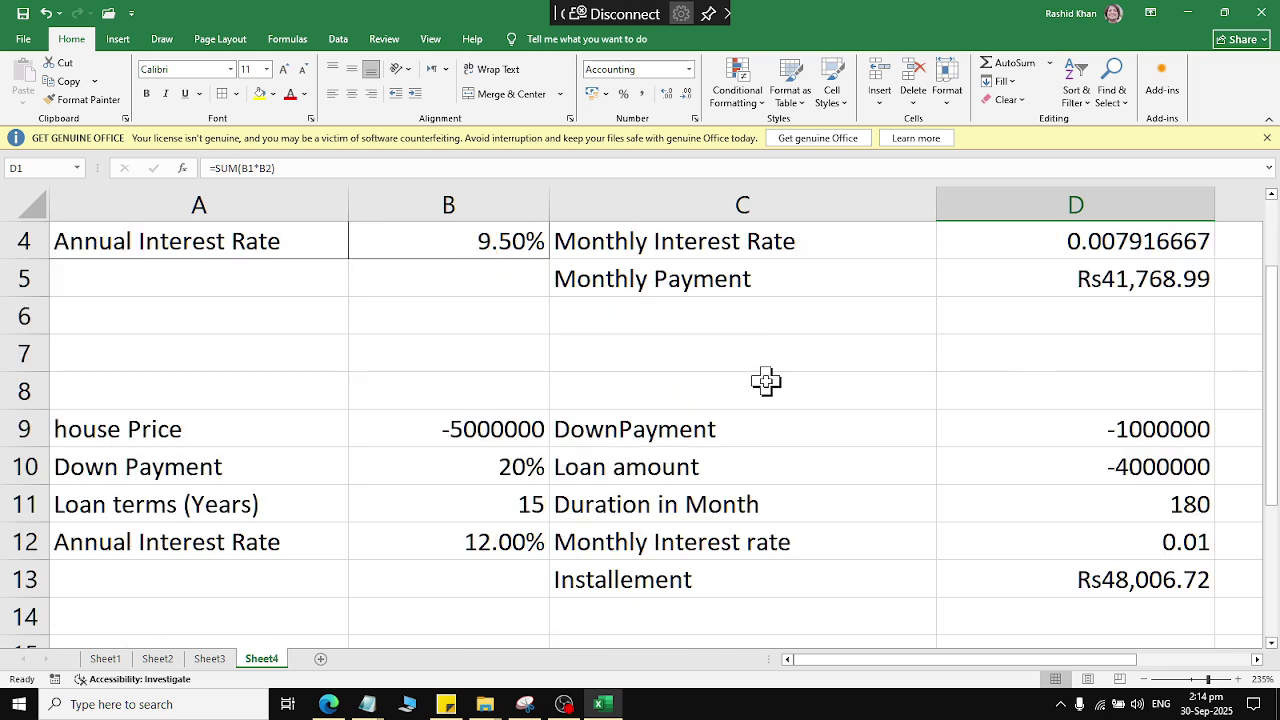
scroll(483, 337, "up", 1)
left_click(470, 241)
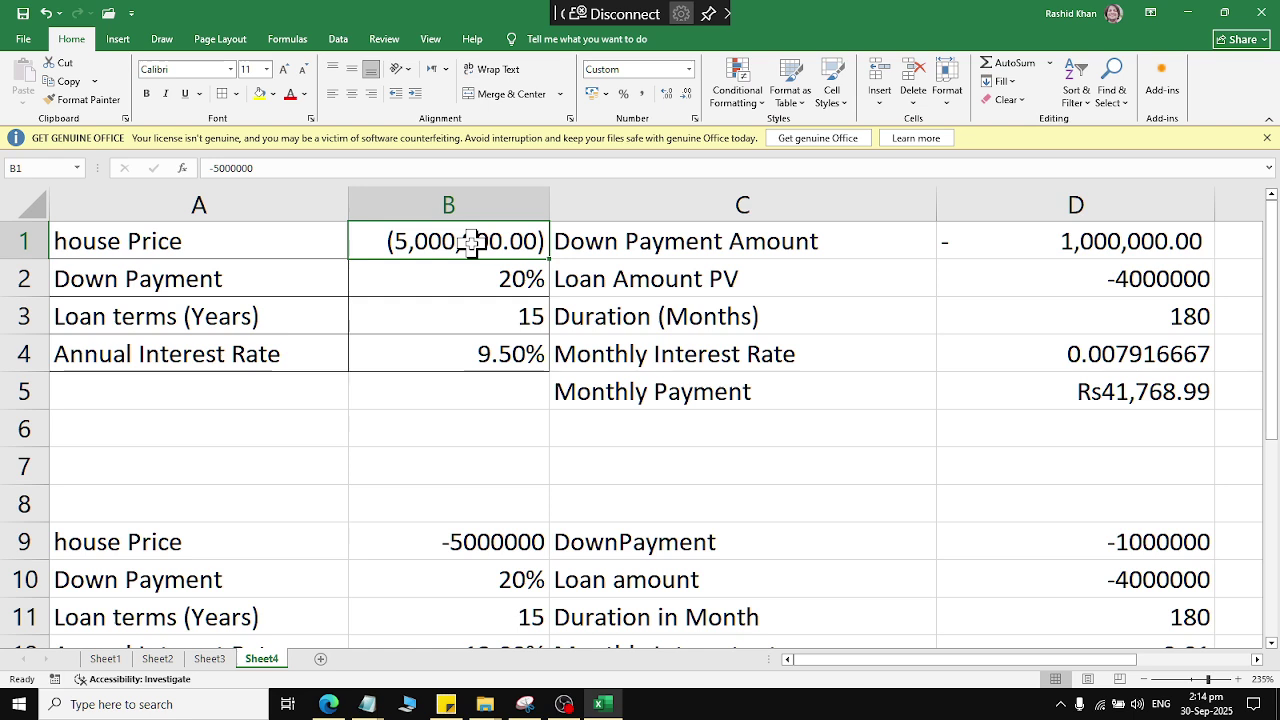
left_click(1041, 243)
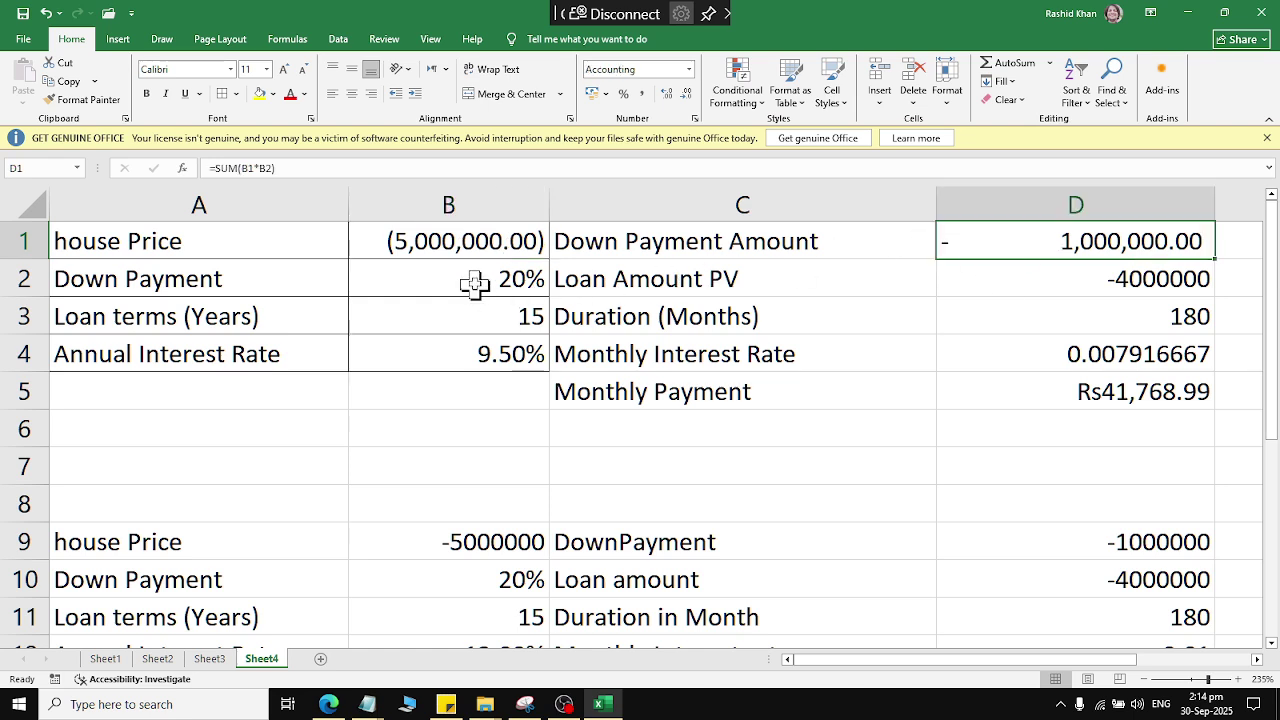
left_click(452, 242)
left_click(458, 268)
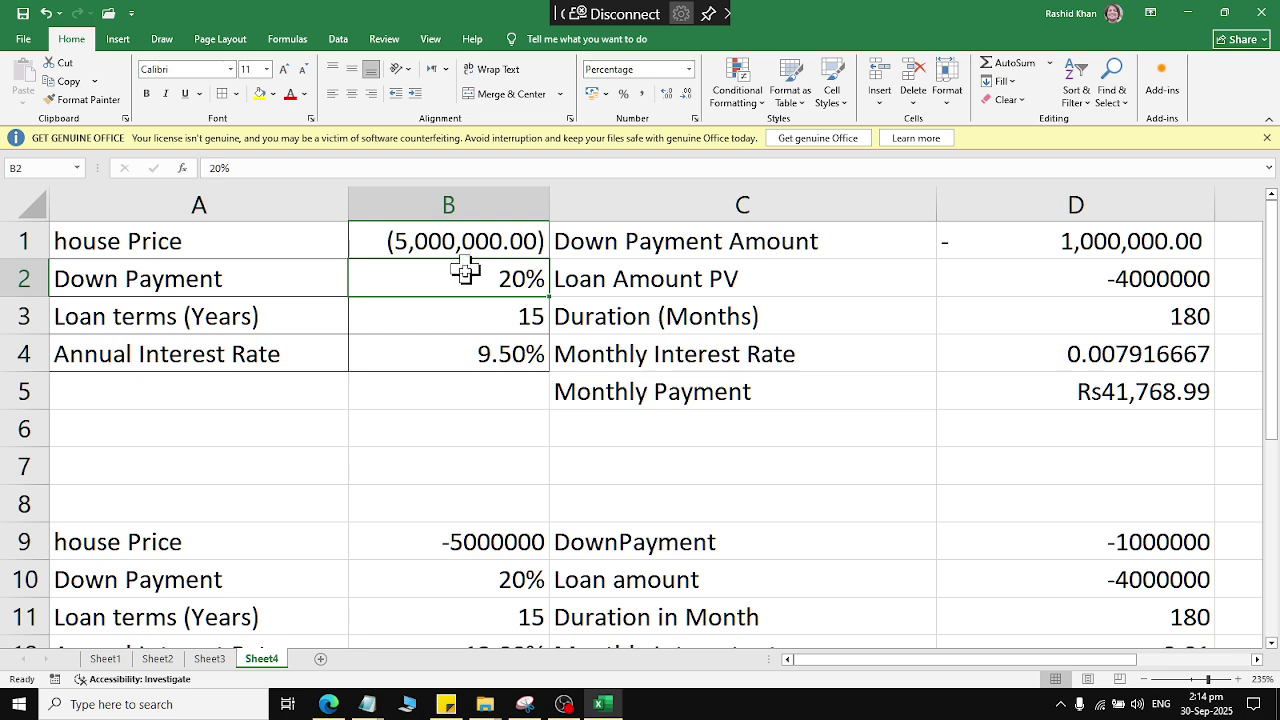
Step: Review the Loan Amount PV formula in D2 and the house price and down payment cells it subtracts
left_click(594, 286)
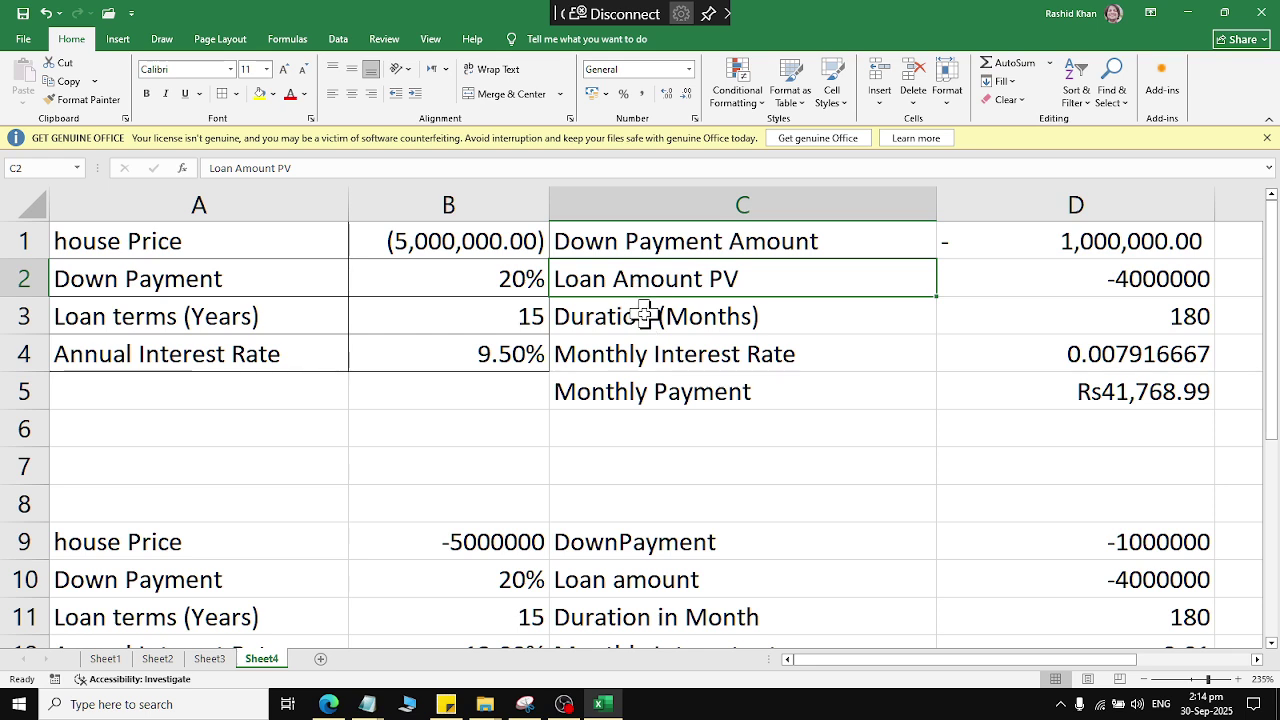
double_click(1130, 283)
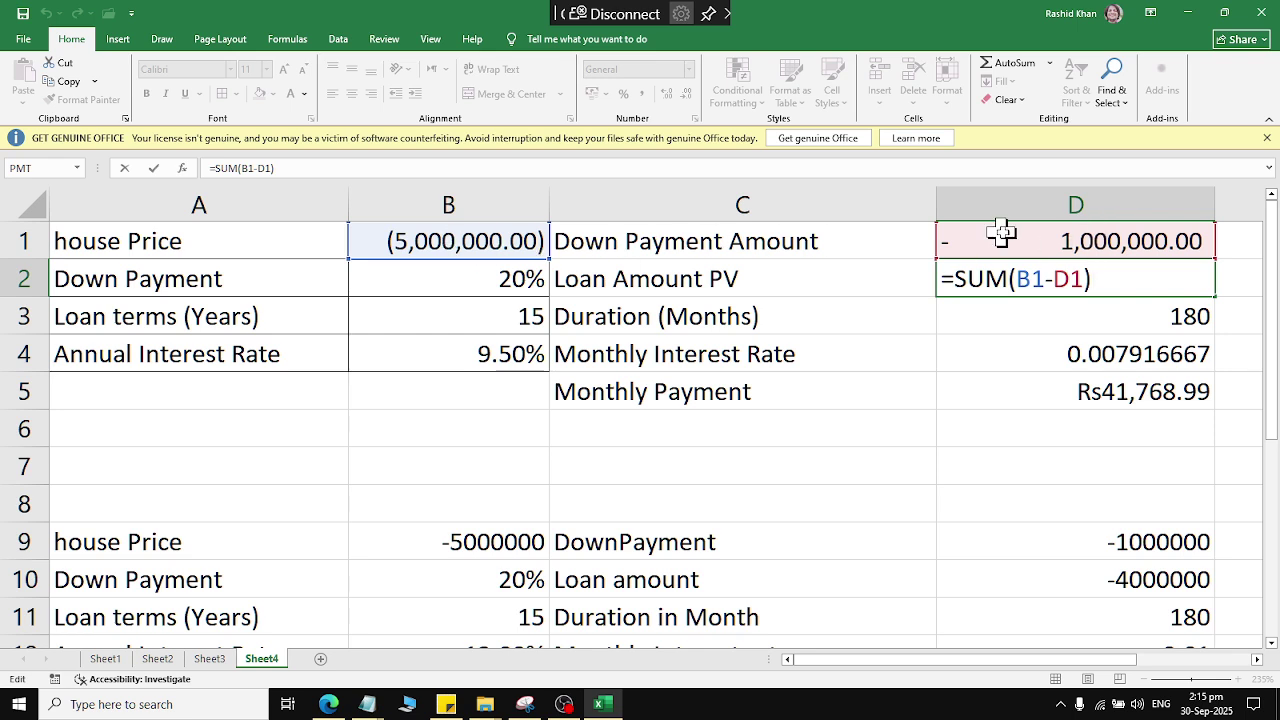
left_click(1063, 314)
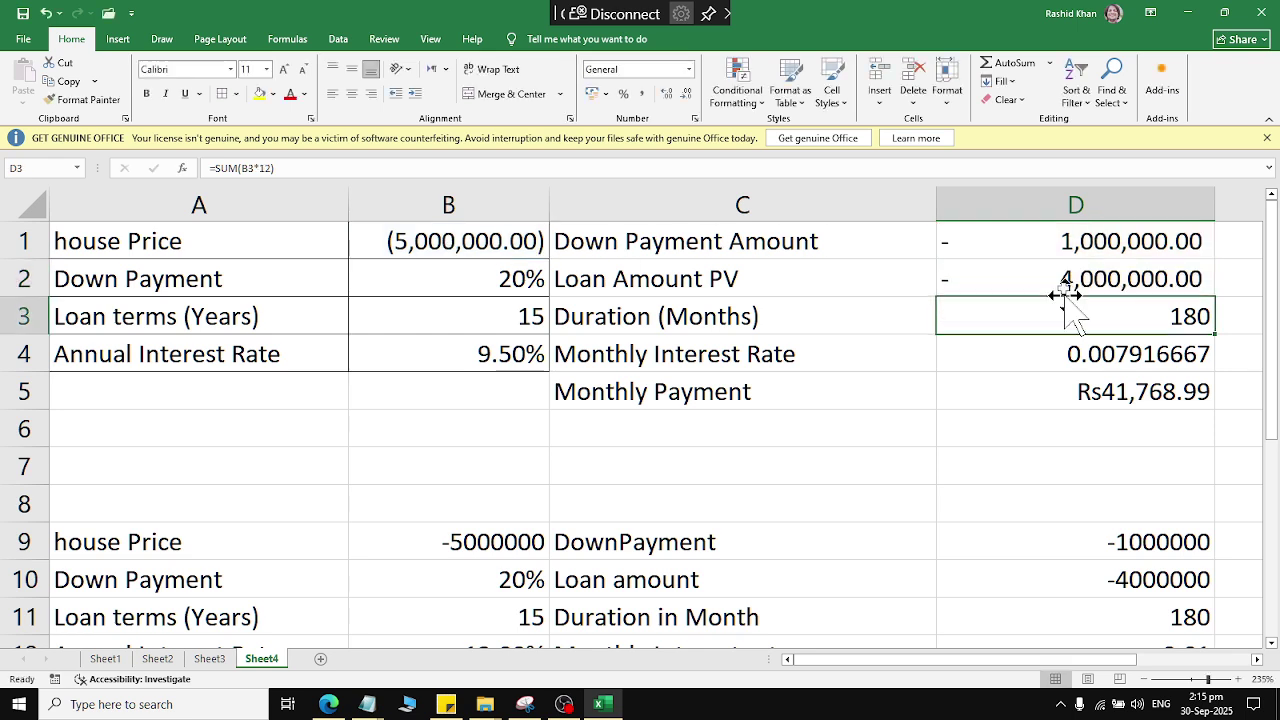
left_click(1062, 280)
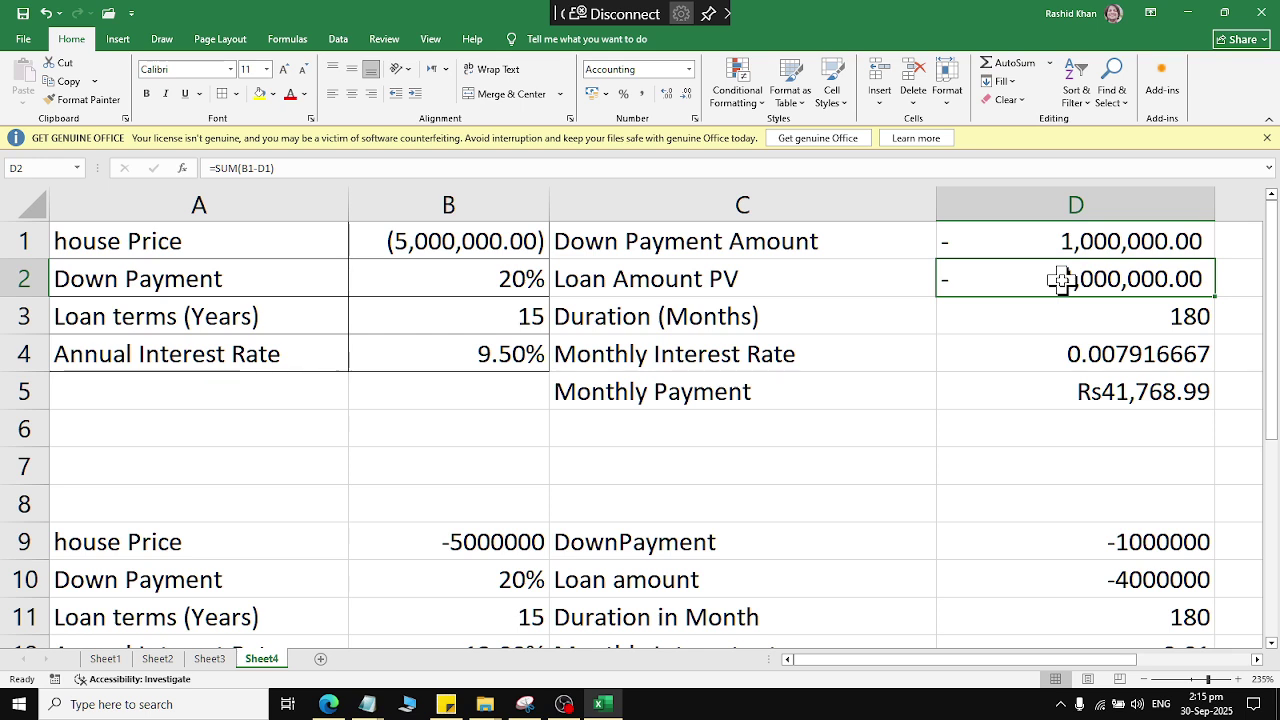
Step: Examine the Duration (Months) formula in D3, tracing it to the loan term in B3 and the multiplication by 12
left_click(758, 318)
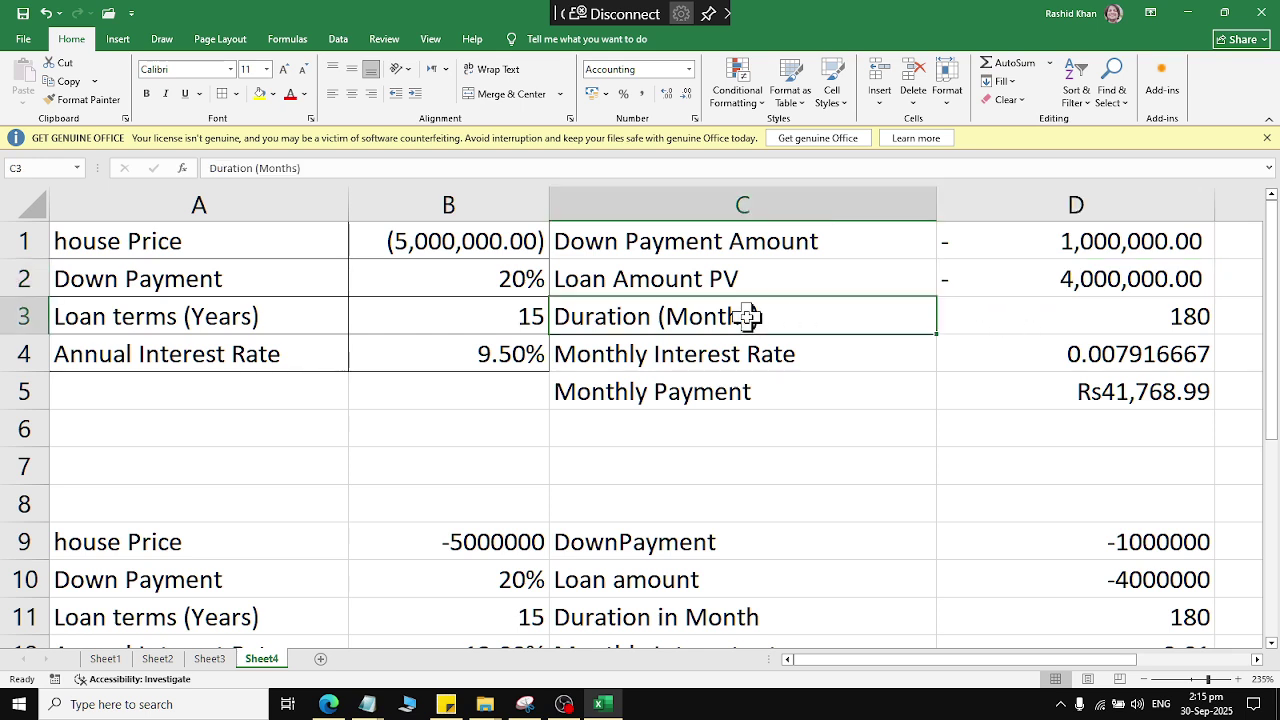
left_click(250, 327)
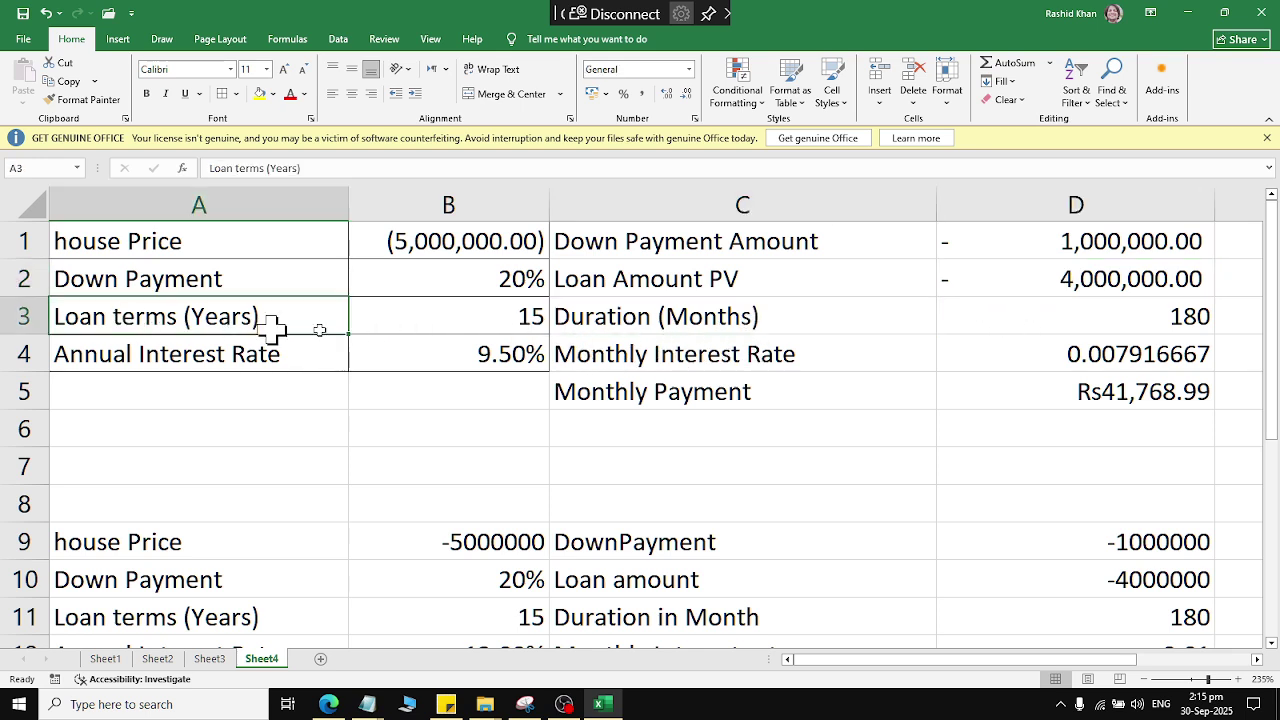
left_click(423, 329)
double_click(1040, 316)
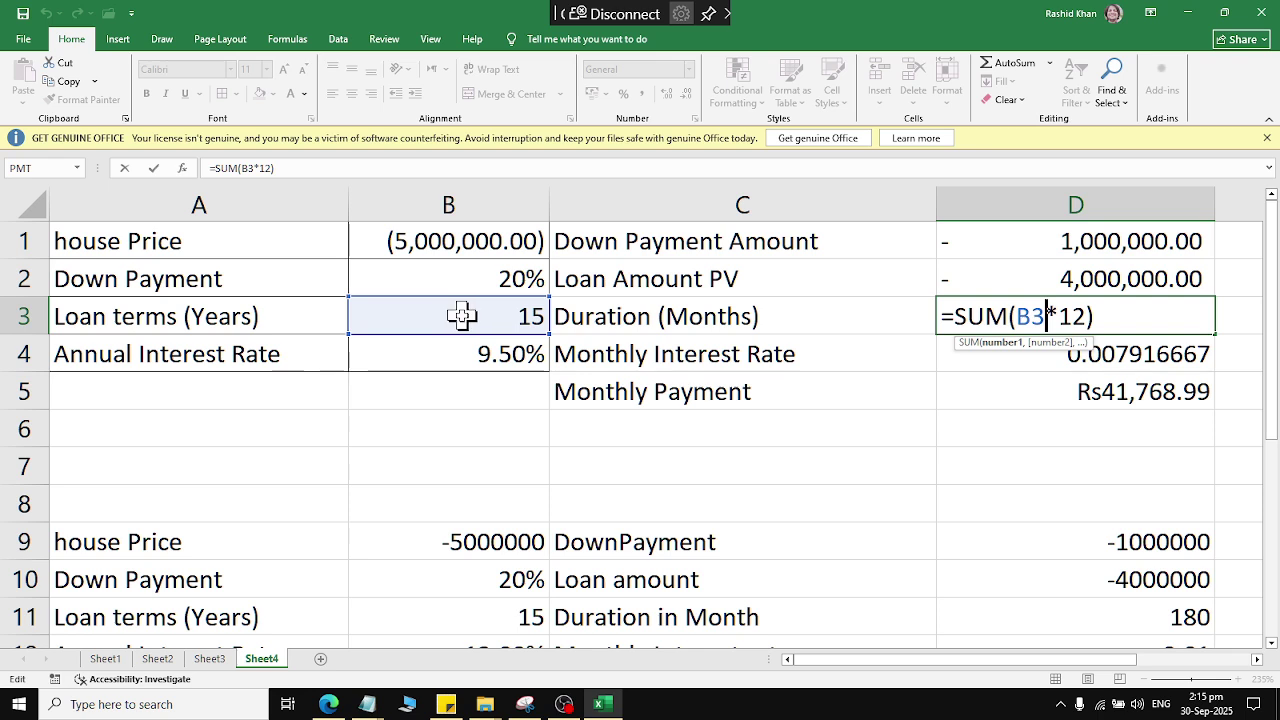
left_click_drag(1047, 316, 1088, 316)
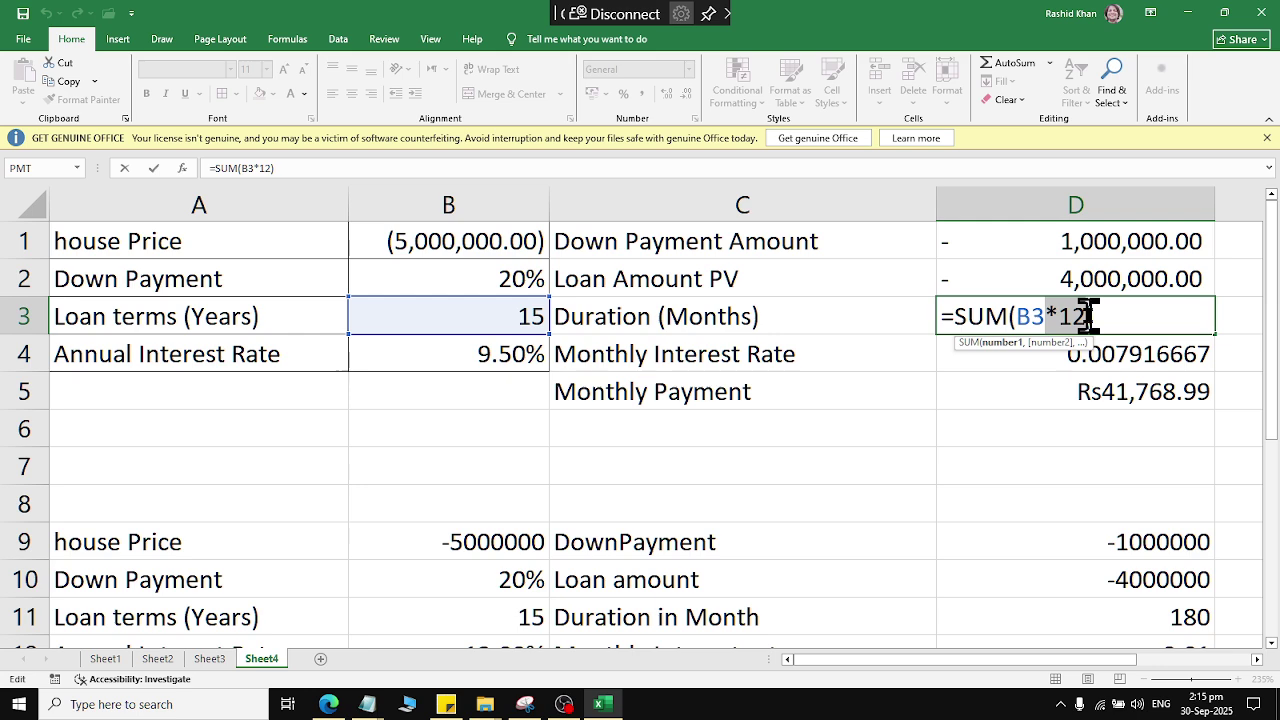
key("Return")
left_click(1088, 316)
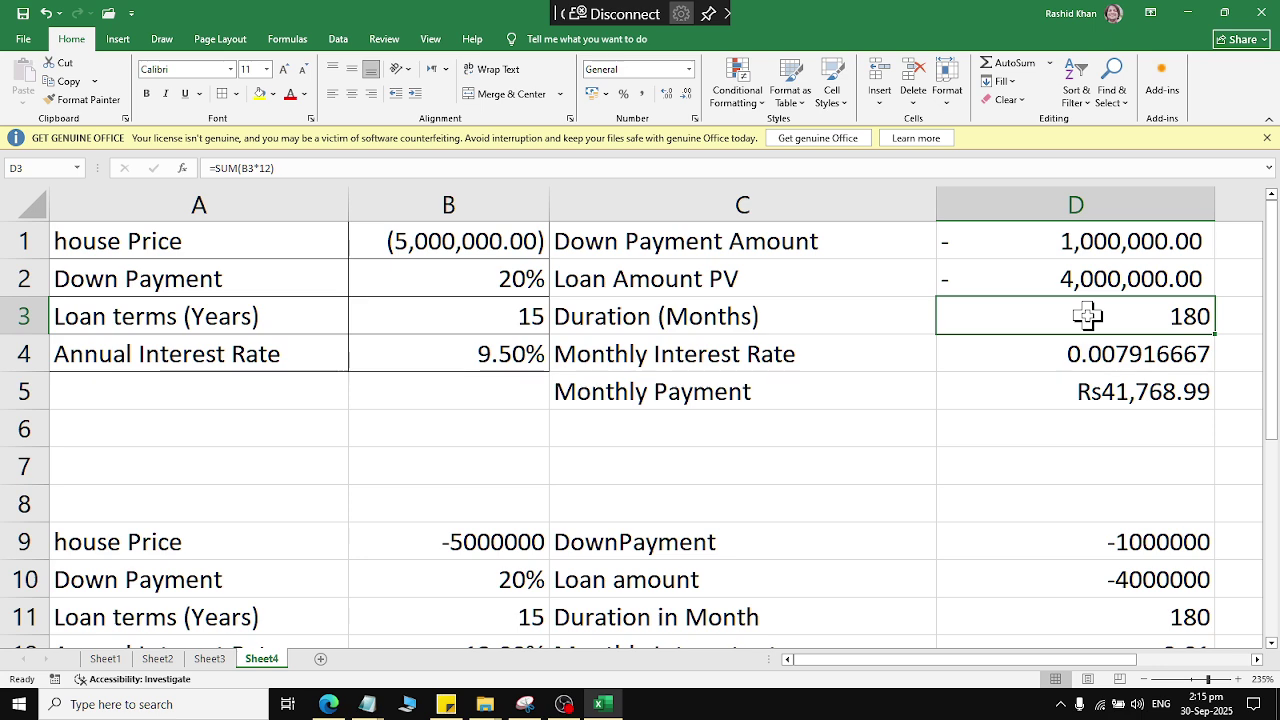
Step: Examine the Monthly Interest Rate formula in D4, tracing it to the annual interest rate in B4 and the division by 12
left_click(1050, 362)
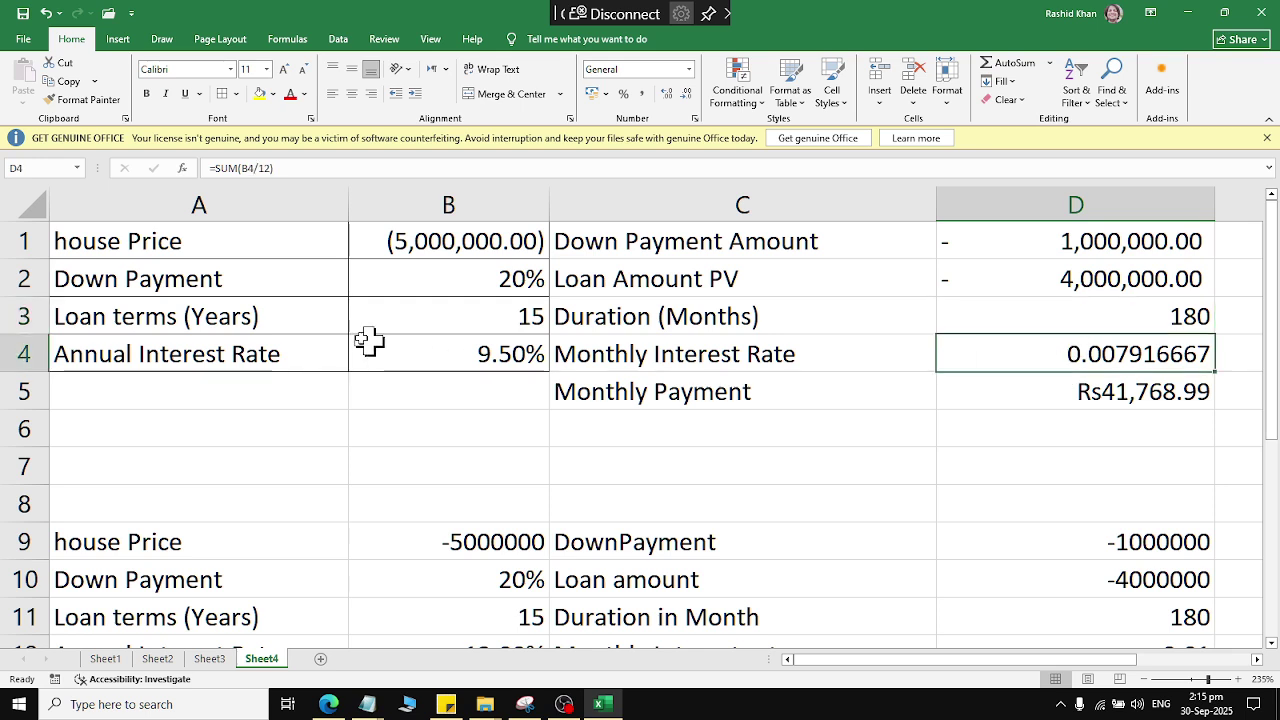
left_click_drag(115, 308, 213, 288)
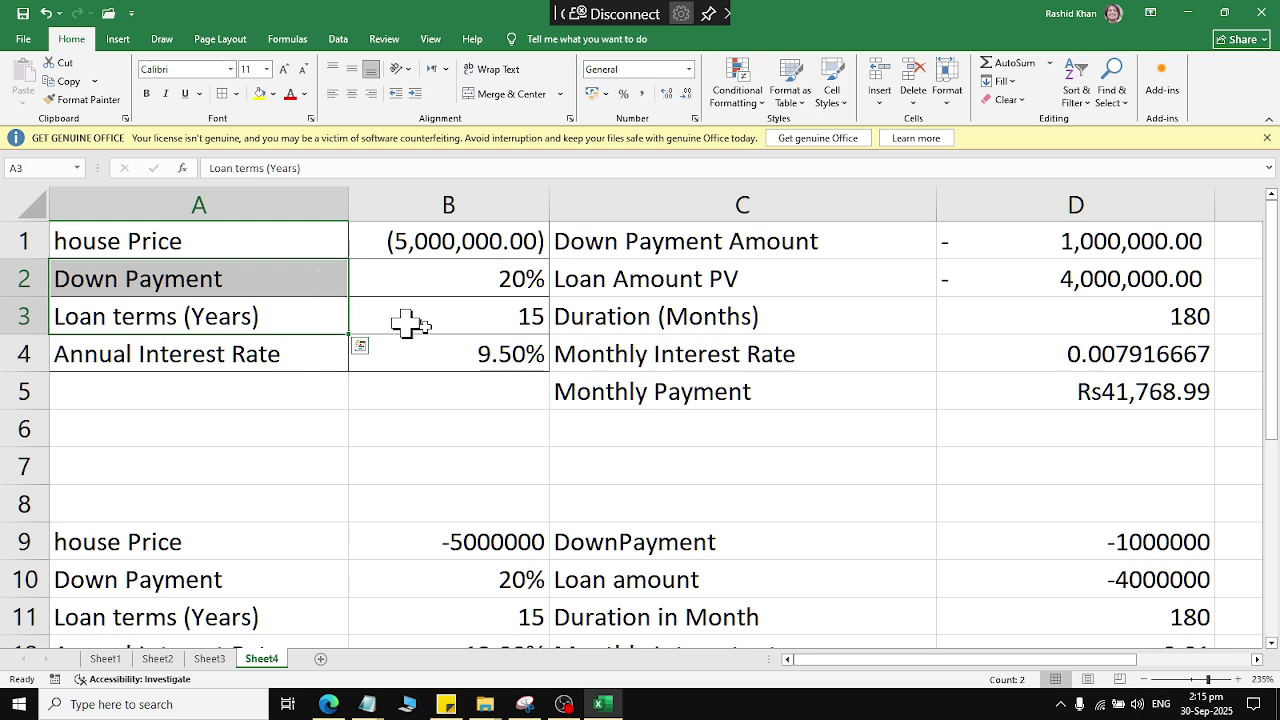
left_click_drag(529, 366, 240, 366)
left_click(262, 360)
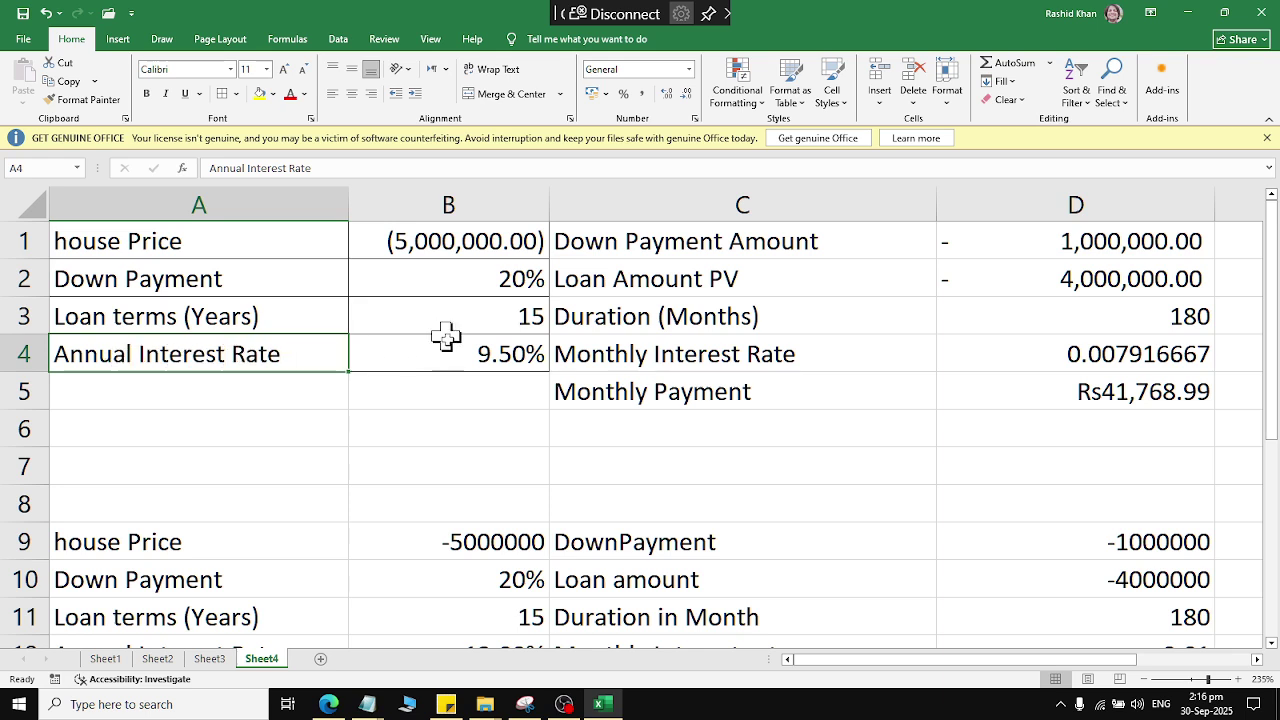
left_click(464, 362)
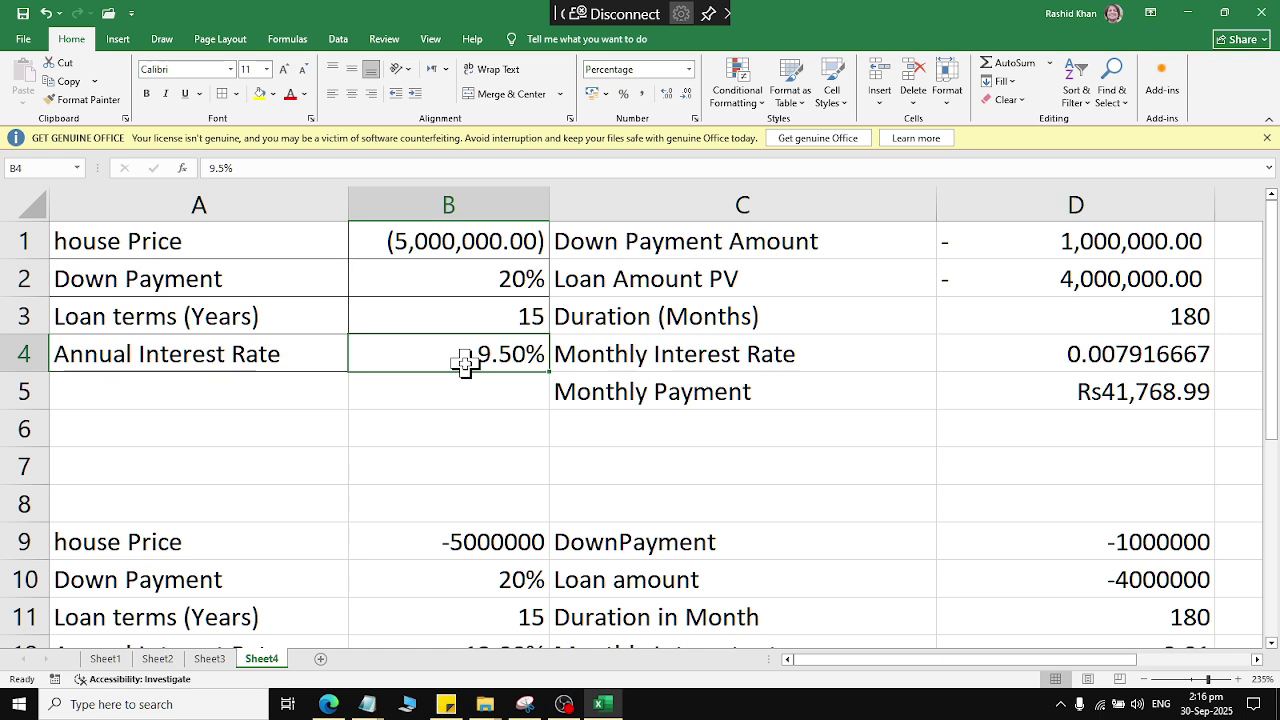
left_click(1063, 354)
double_click(1063, 354)
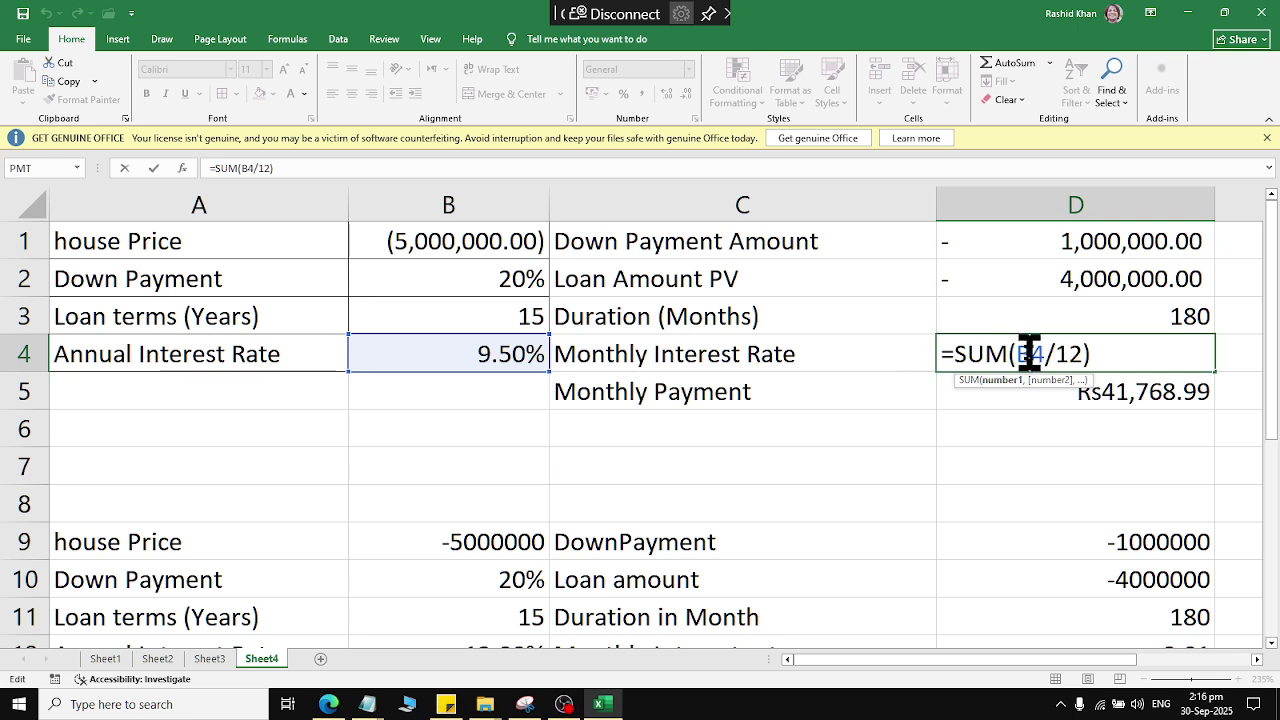
left_click_drag(1046, 354, 1086, 354)
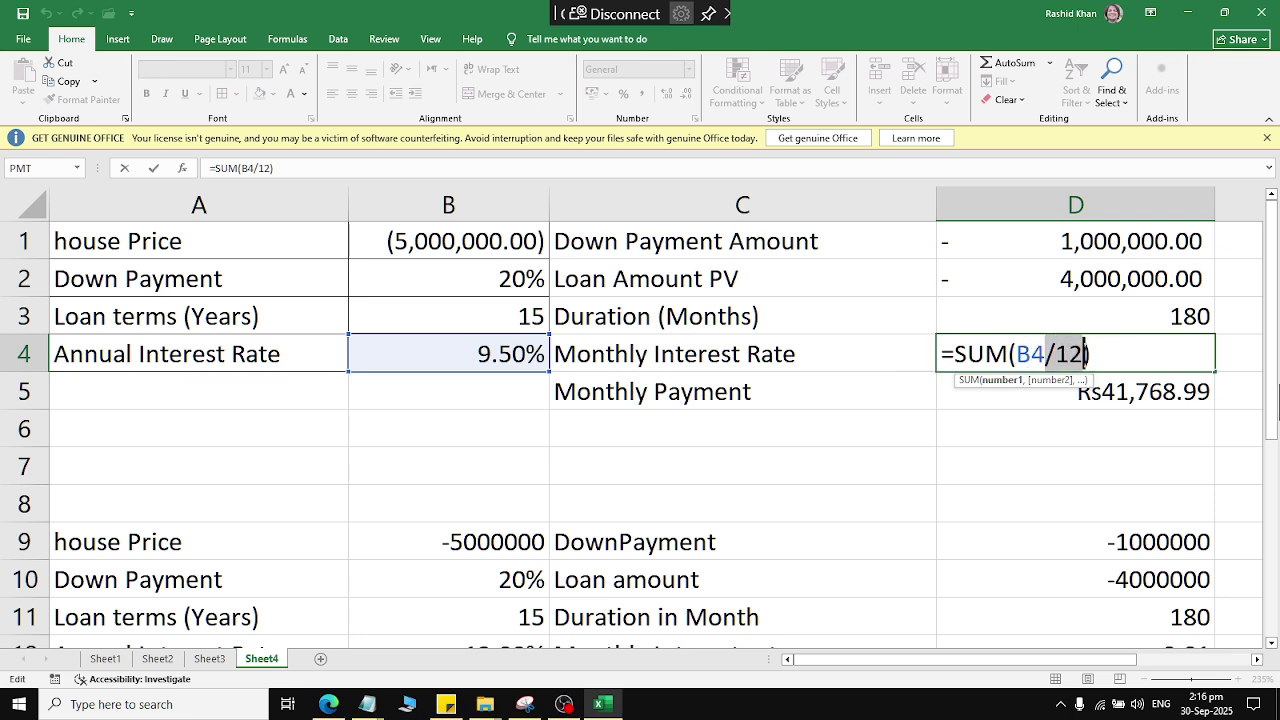
key("Return")
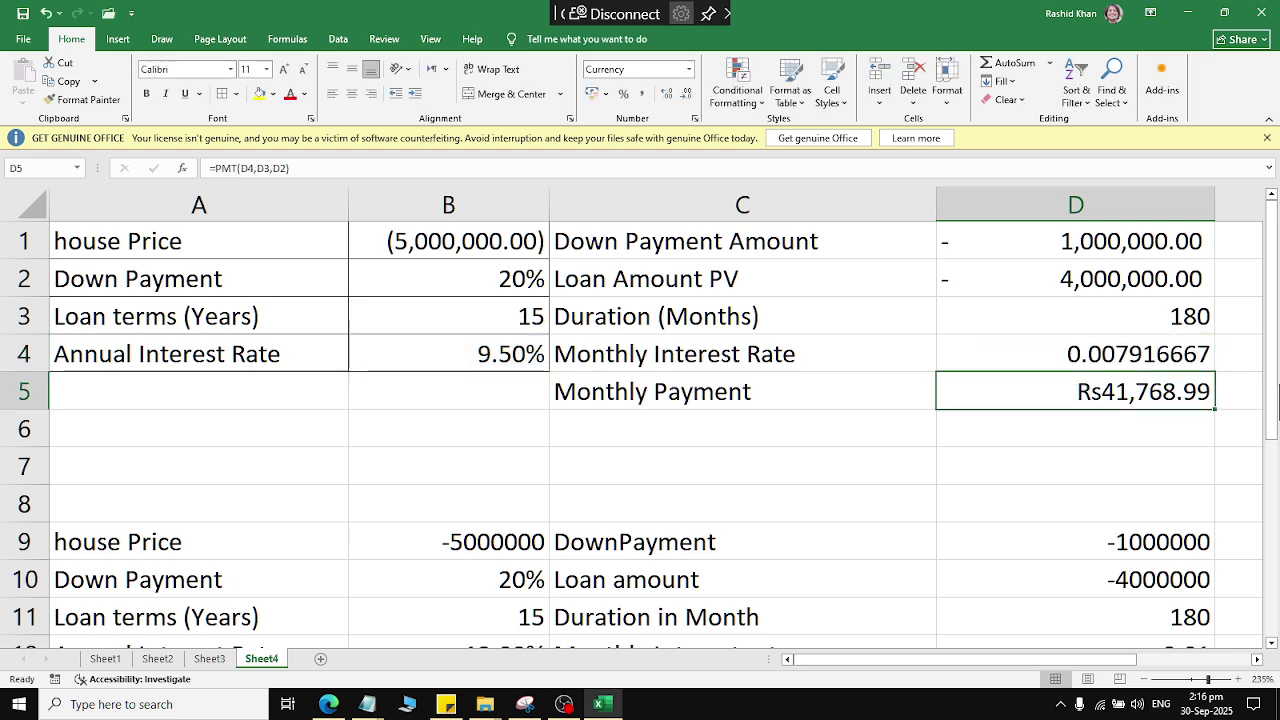
key("Up")
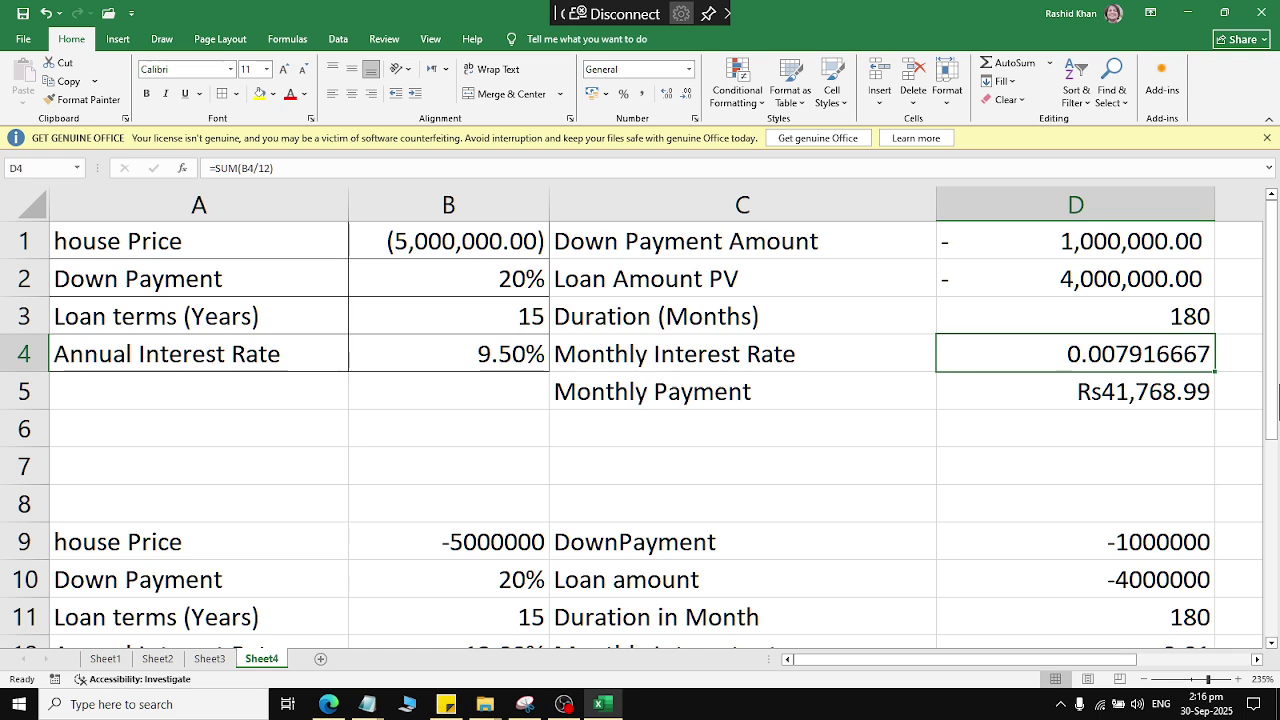
left_click(530, 356)
left_click(1100, 354)
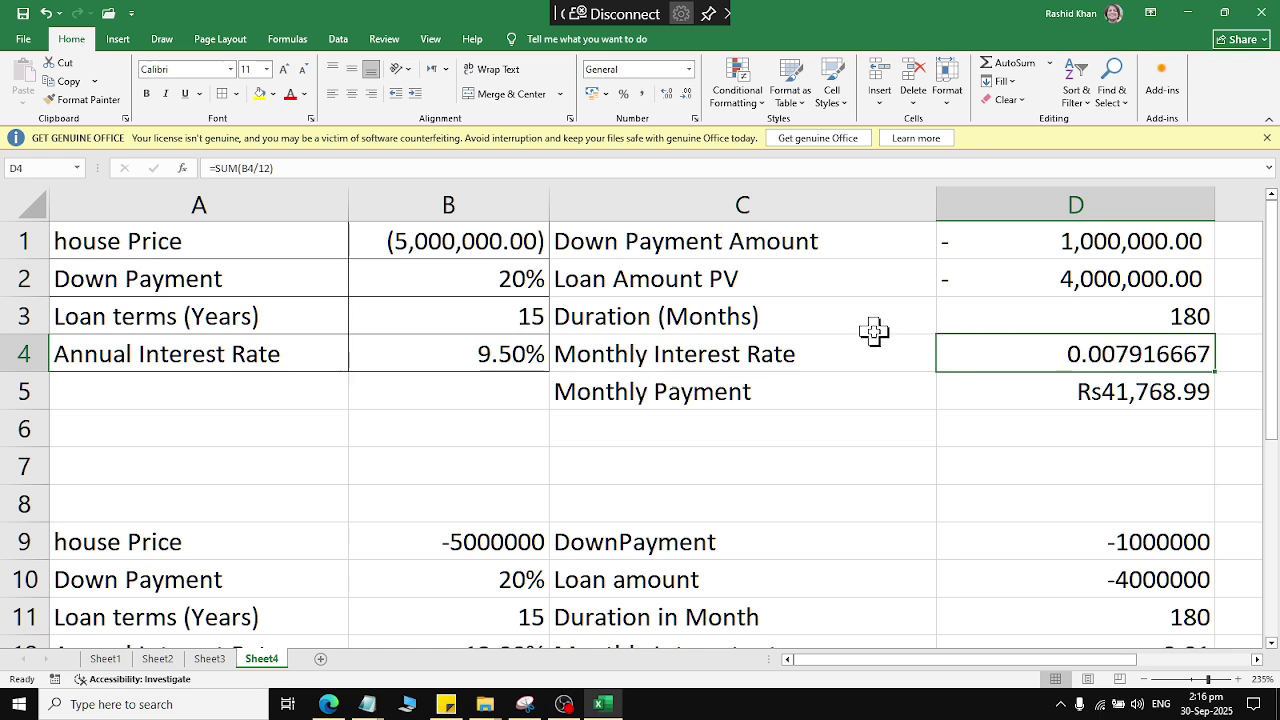
Step: Clear the contents of the Monthly Payment cell D5
left_click(985, 395)
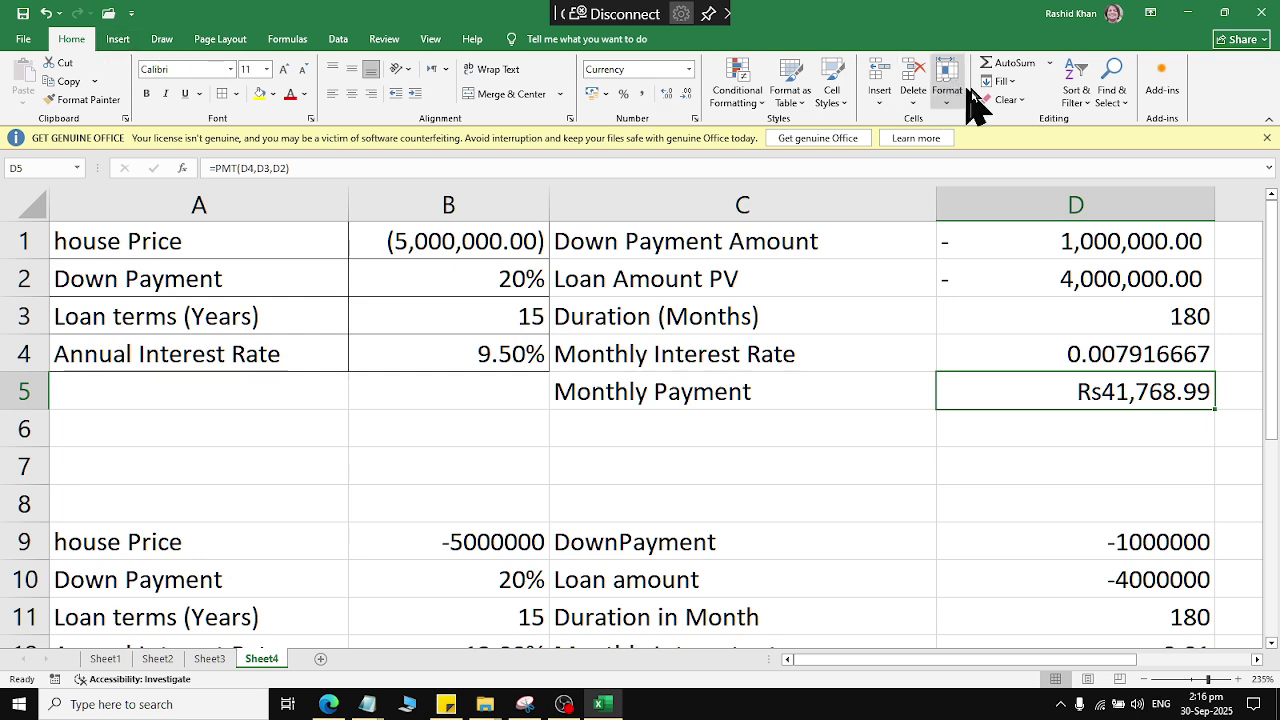
left_click(1003, 100)
left_click(1020, 160)
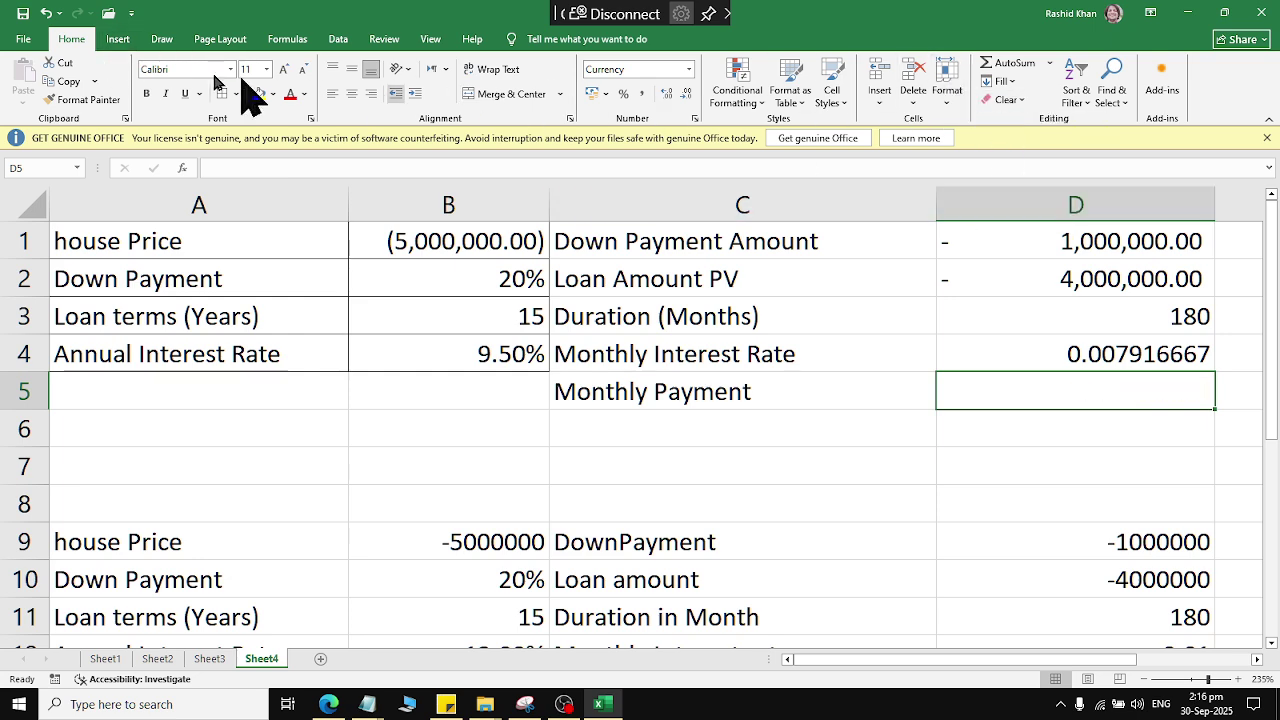
Step: Insert the PMT financial function in D5 with Rate D4, Nper D3 and Pv D2
left_click(287, 39)
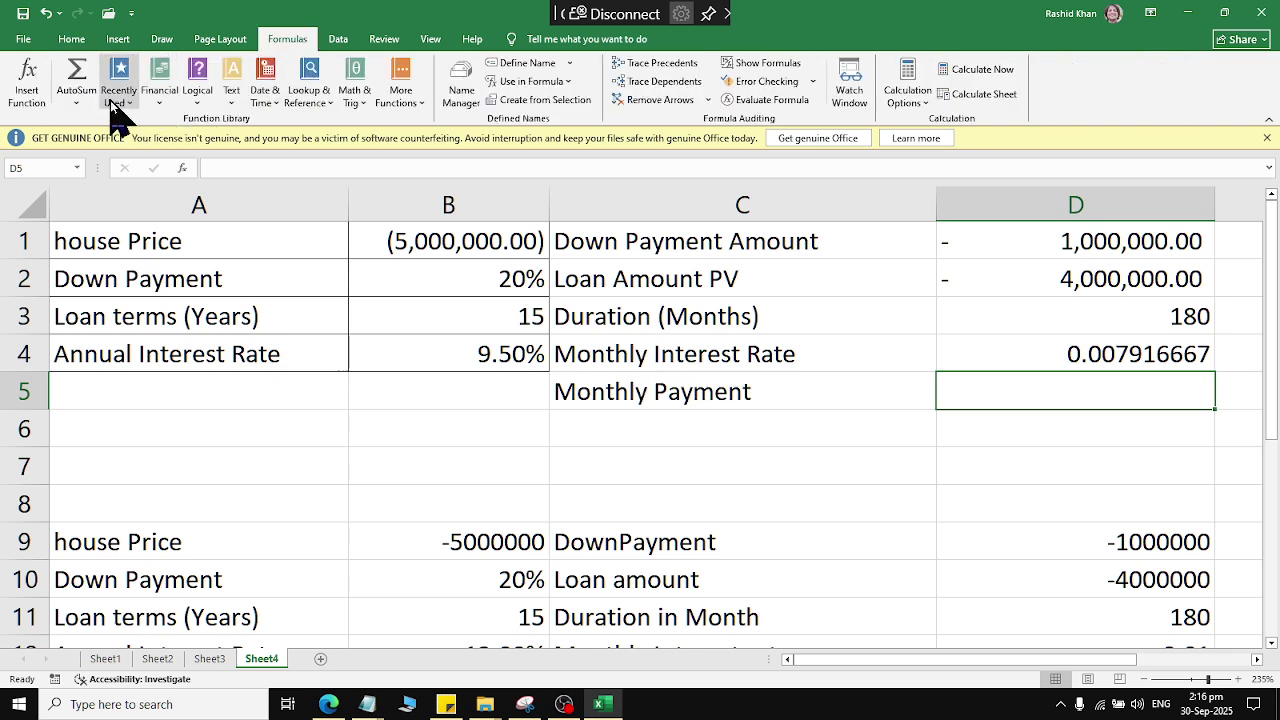
left_click(159, 90)
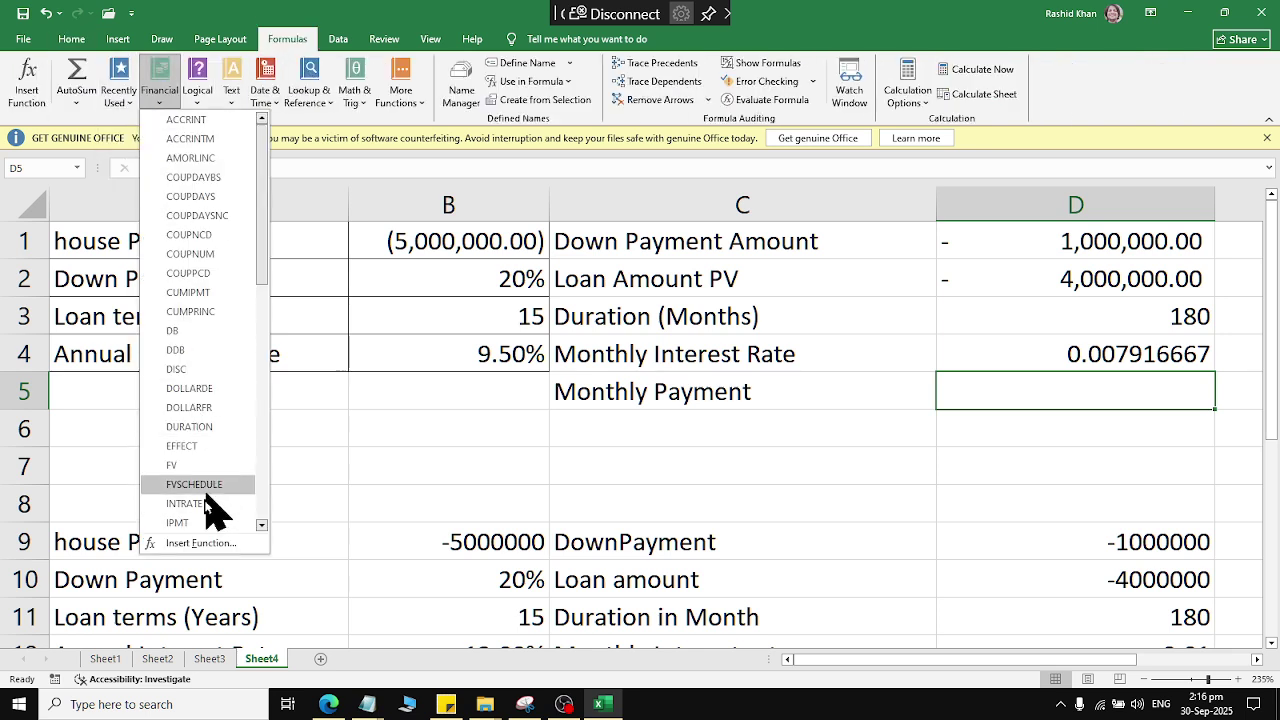
scroll(203, 500, "down", 3)
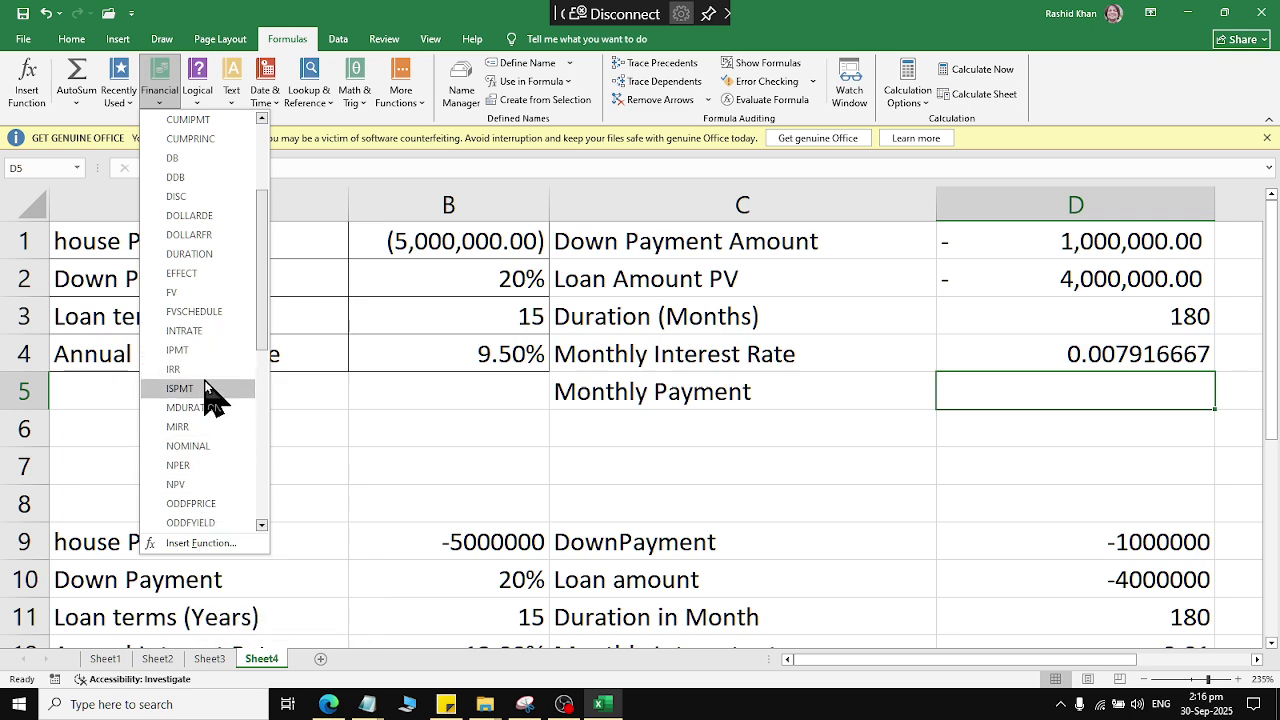
scroll(198, 420, "down", 3)
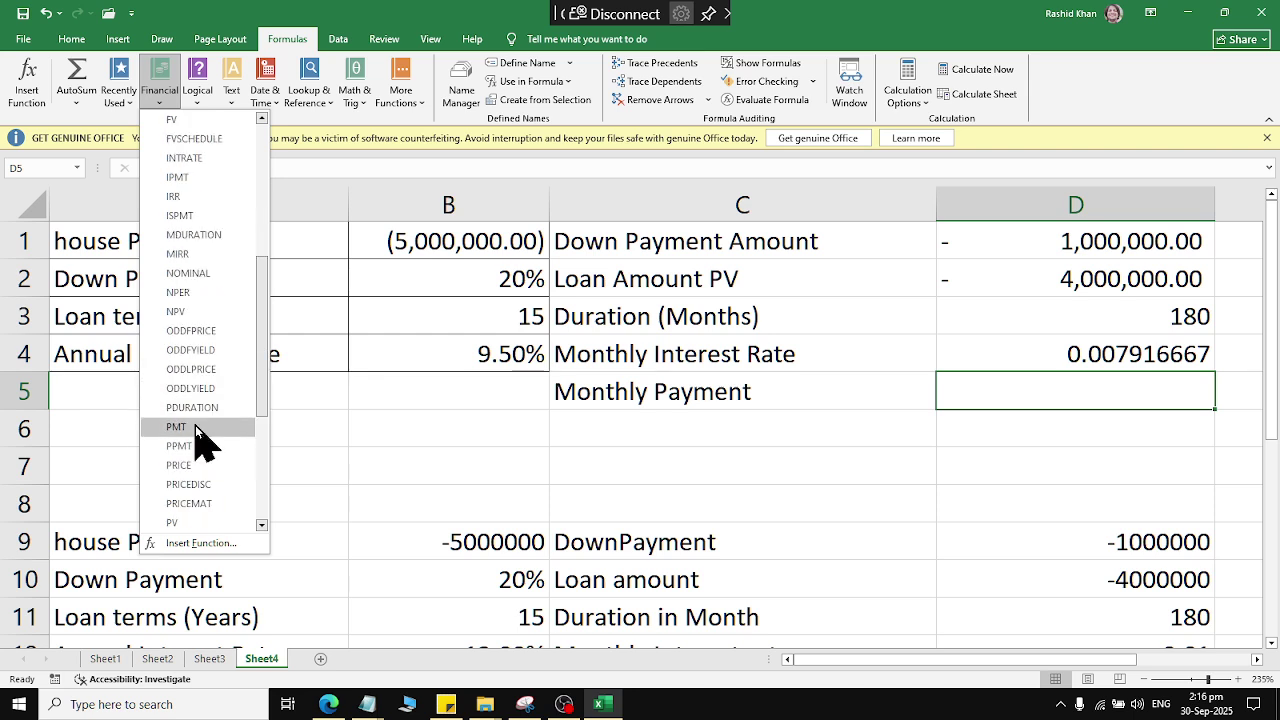
left_click(193, 428)
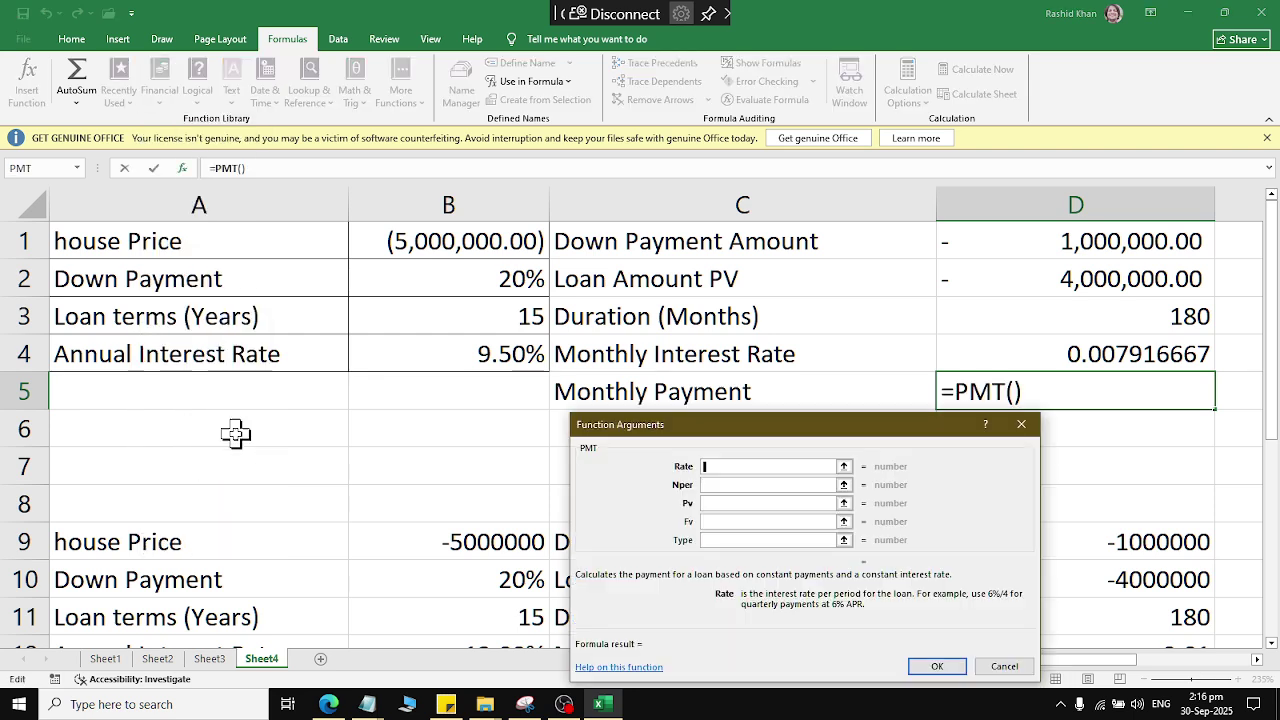
left_click(1110, 350)
left_click(725, 484)
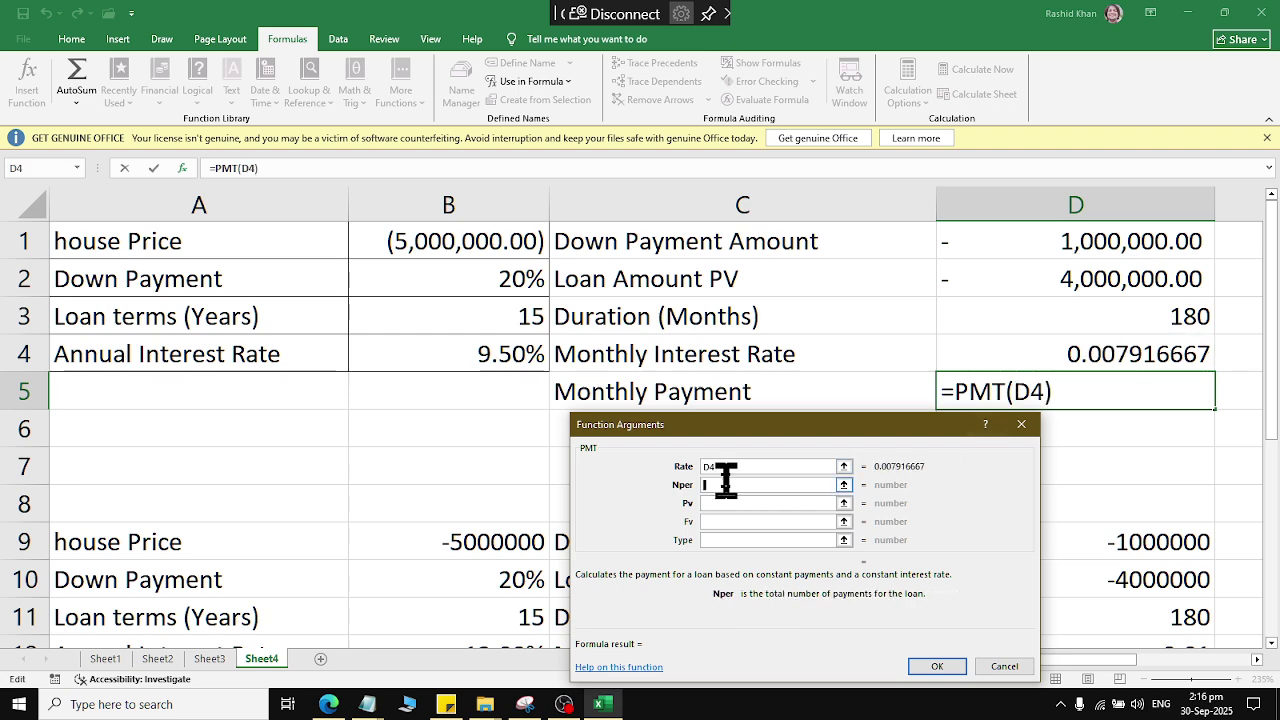
left_click(1085, 314)
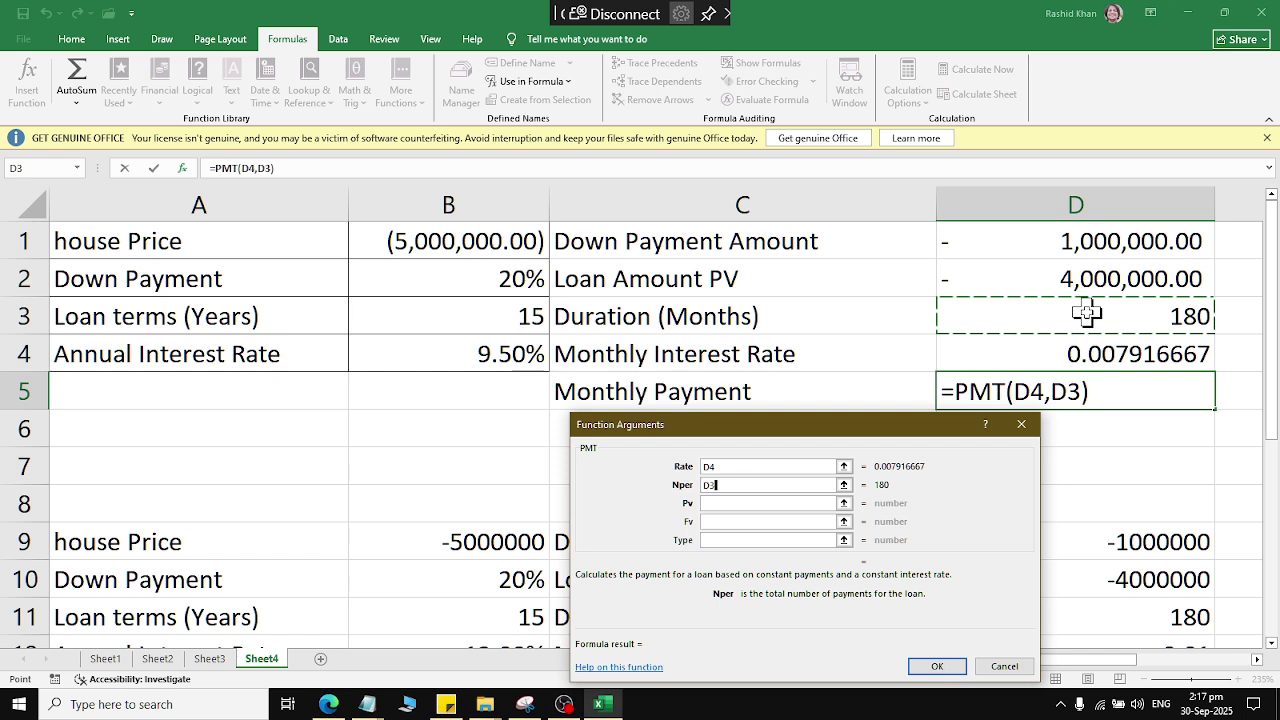
left_click(765, 503)
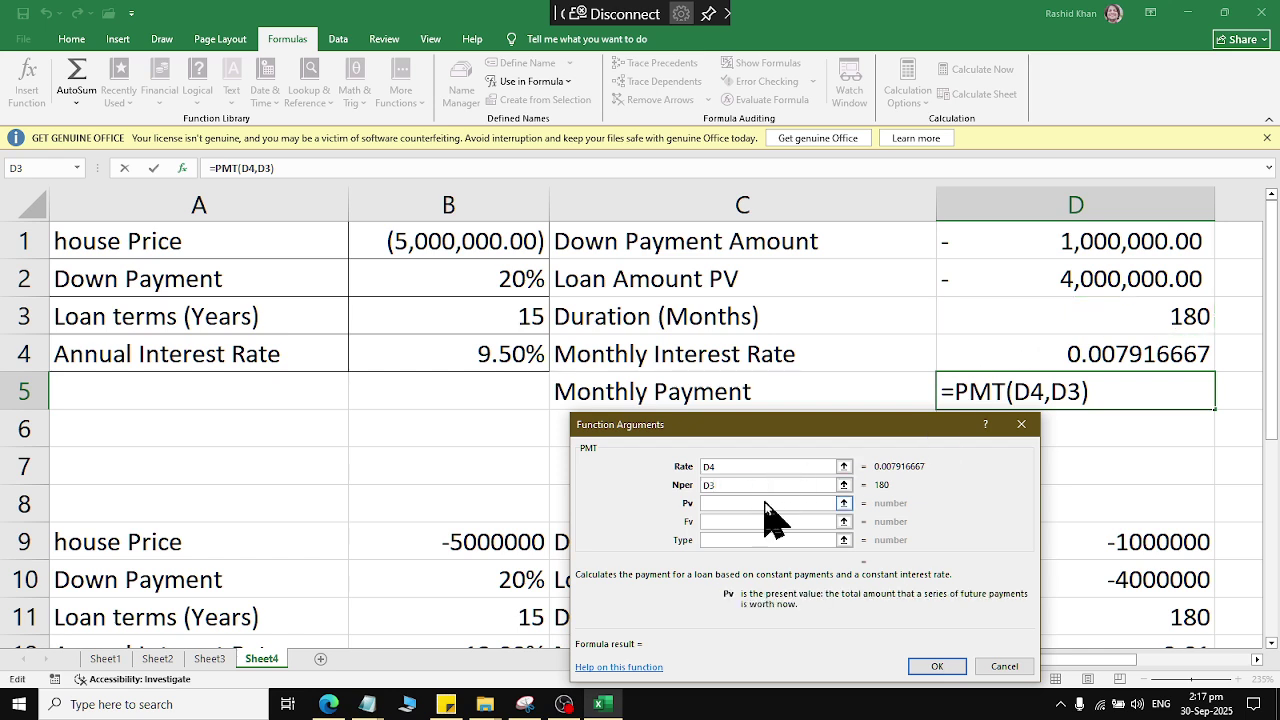
left_click(1025, 291)
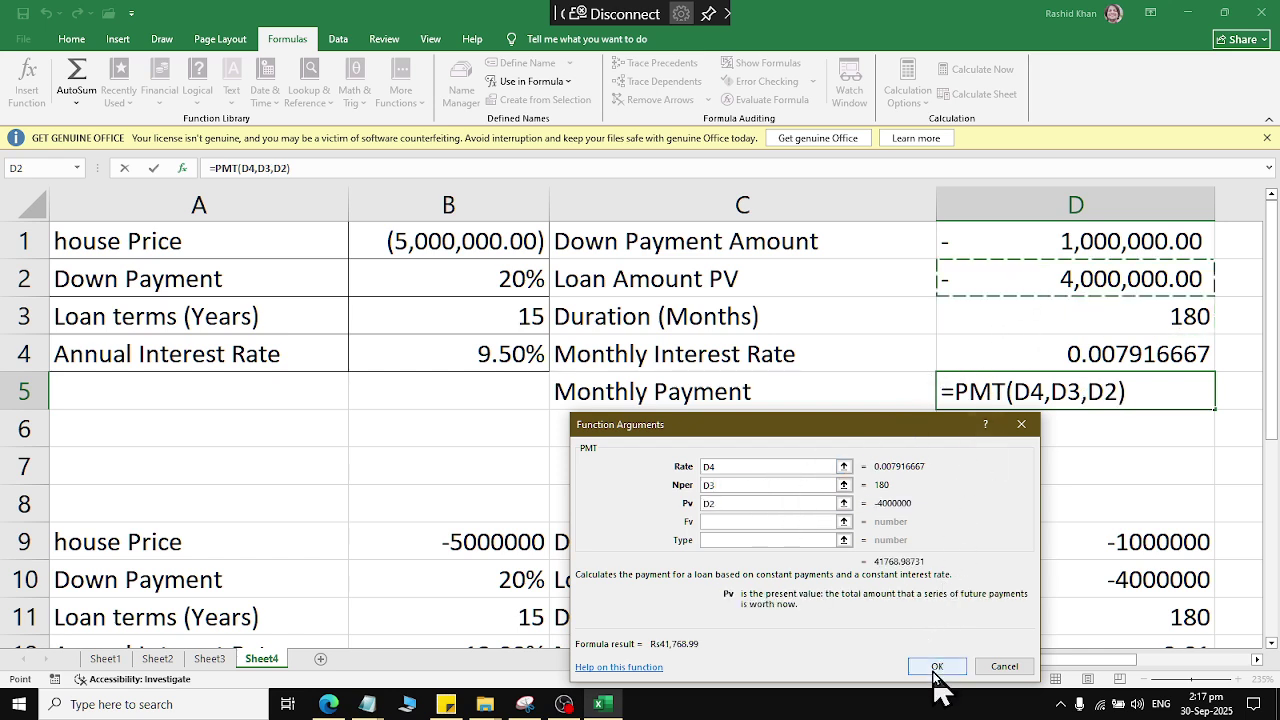
left_click(765, 466)
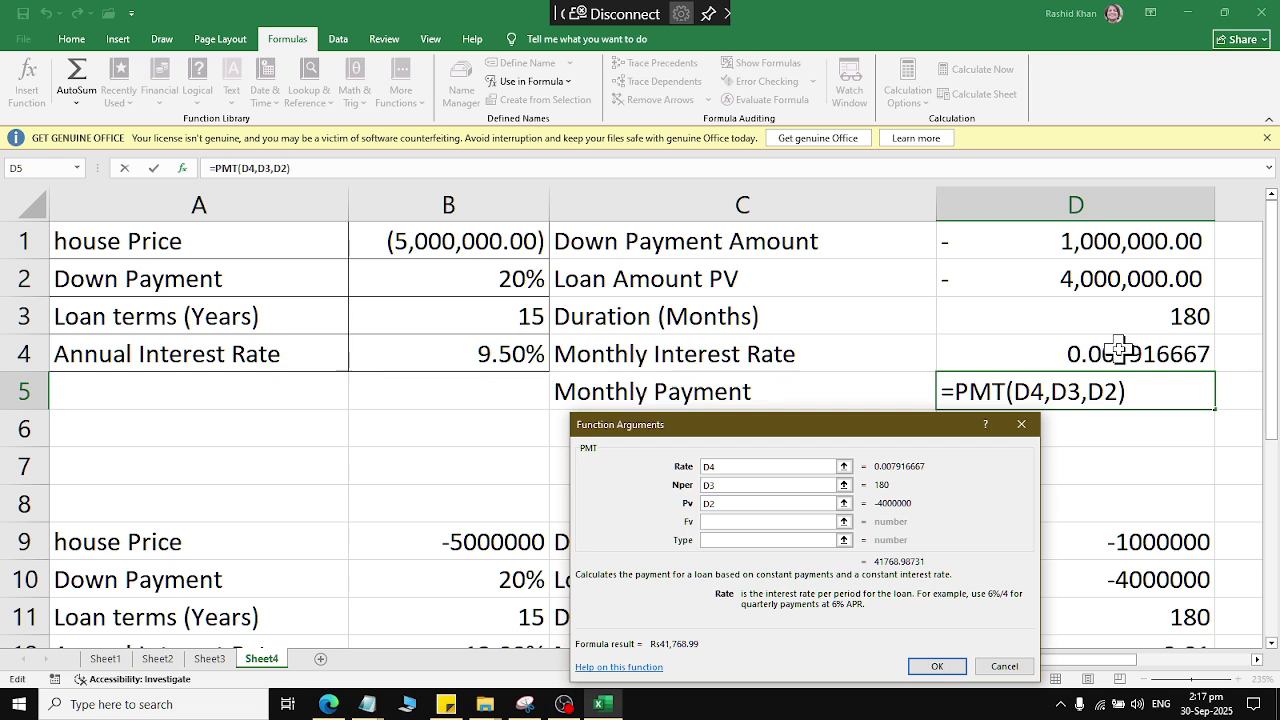
left_click(934, 668)
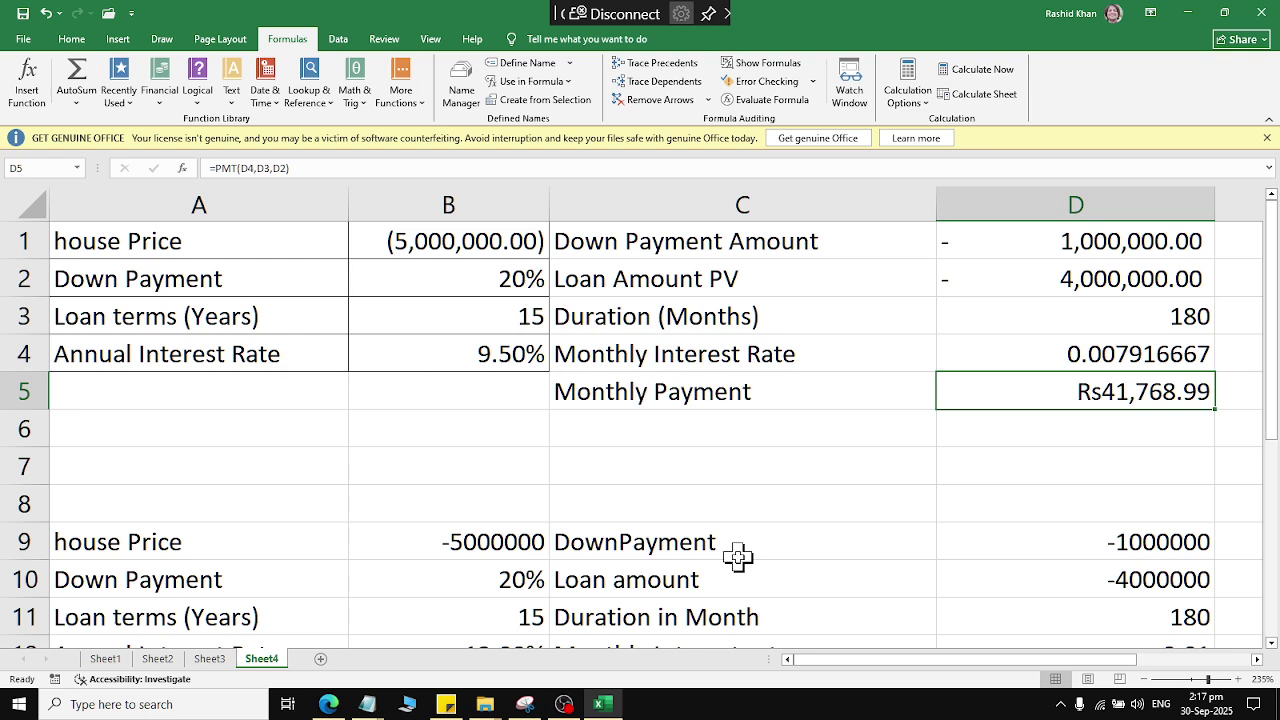
Step: Set the house price in B1 to -7000000 in the upper loan table
left_click(1076, 318)
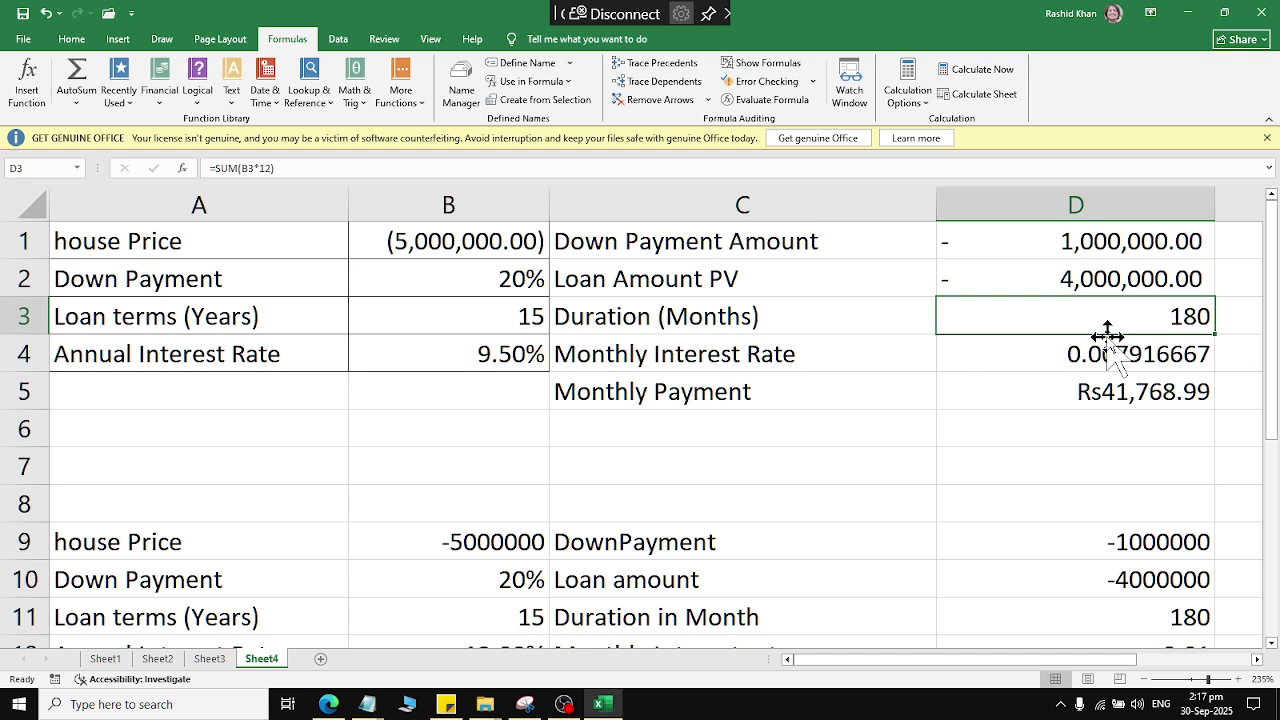
left_click(450, 241)
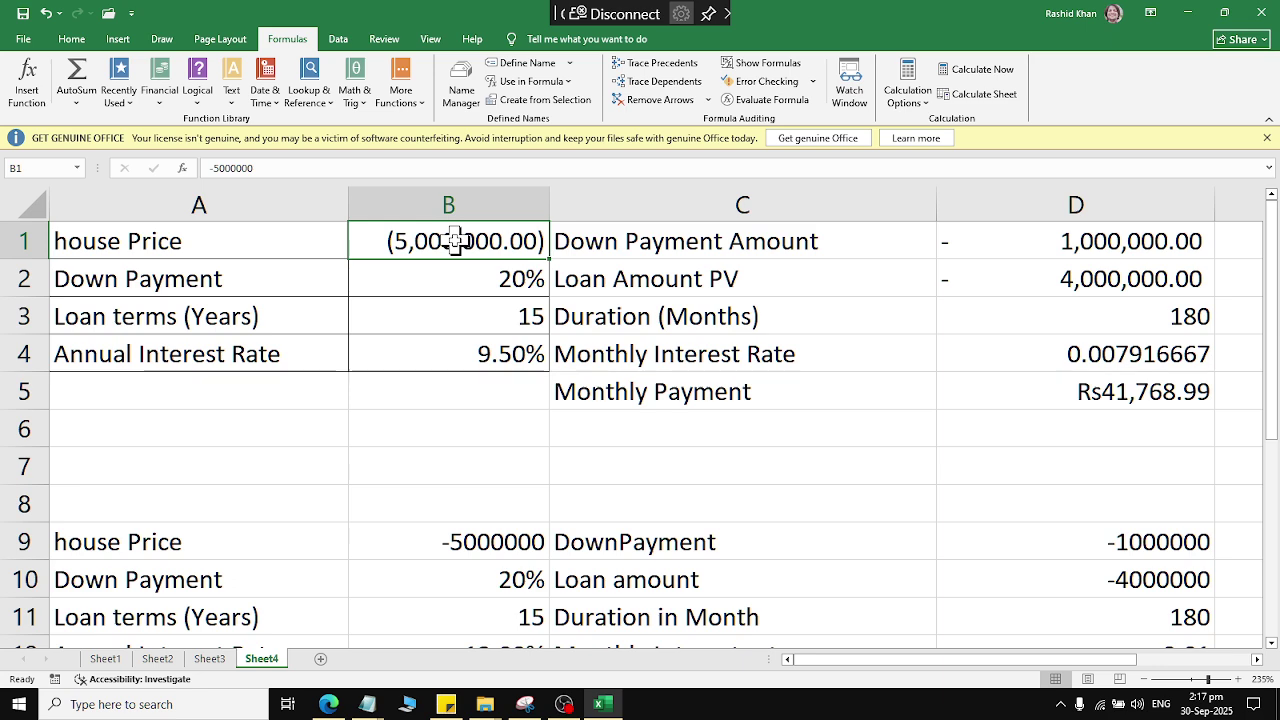
type("-700")
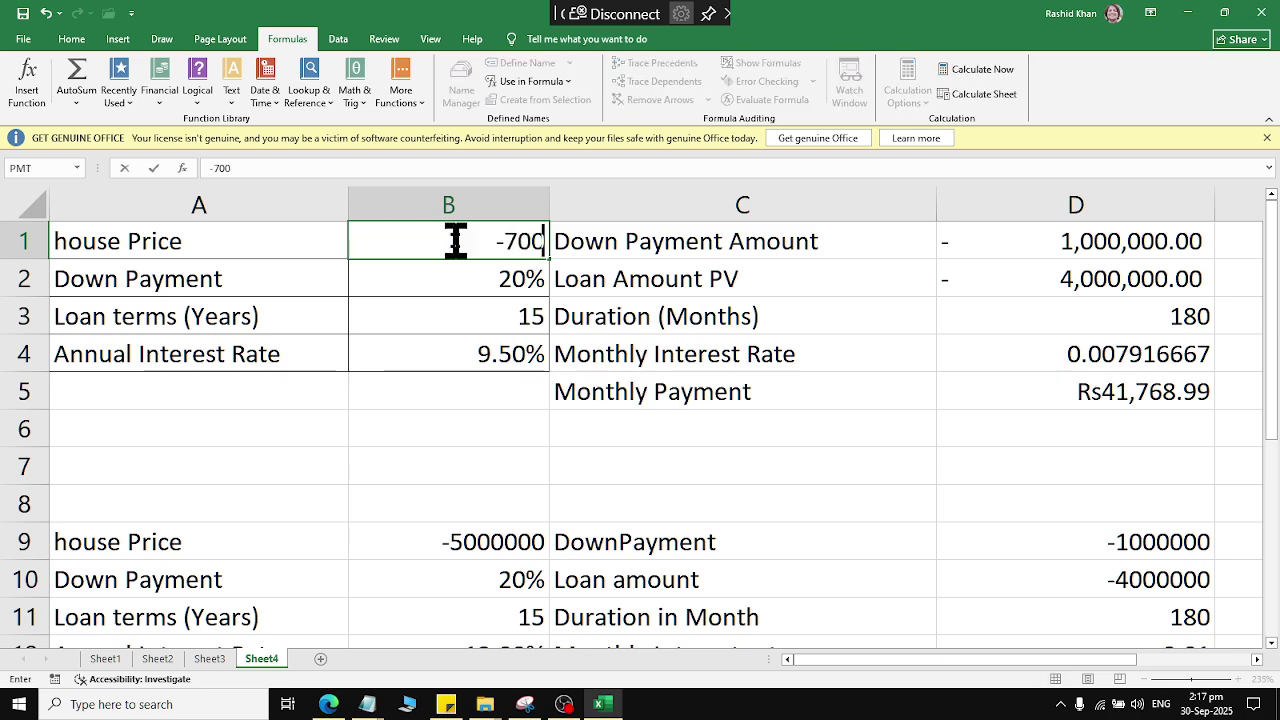
type("0000")
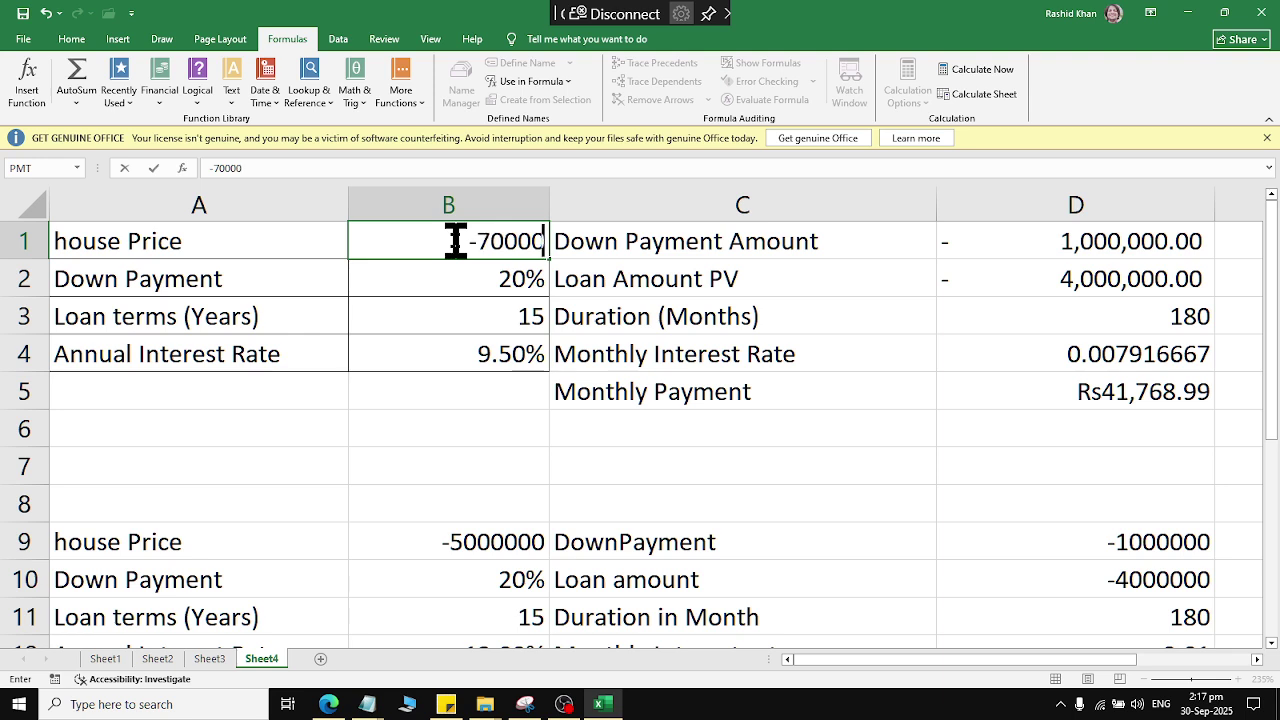
key("Return")
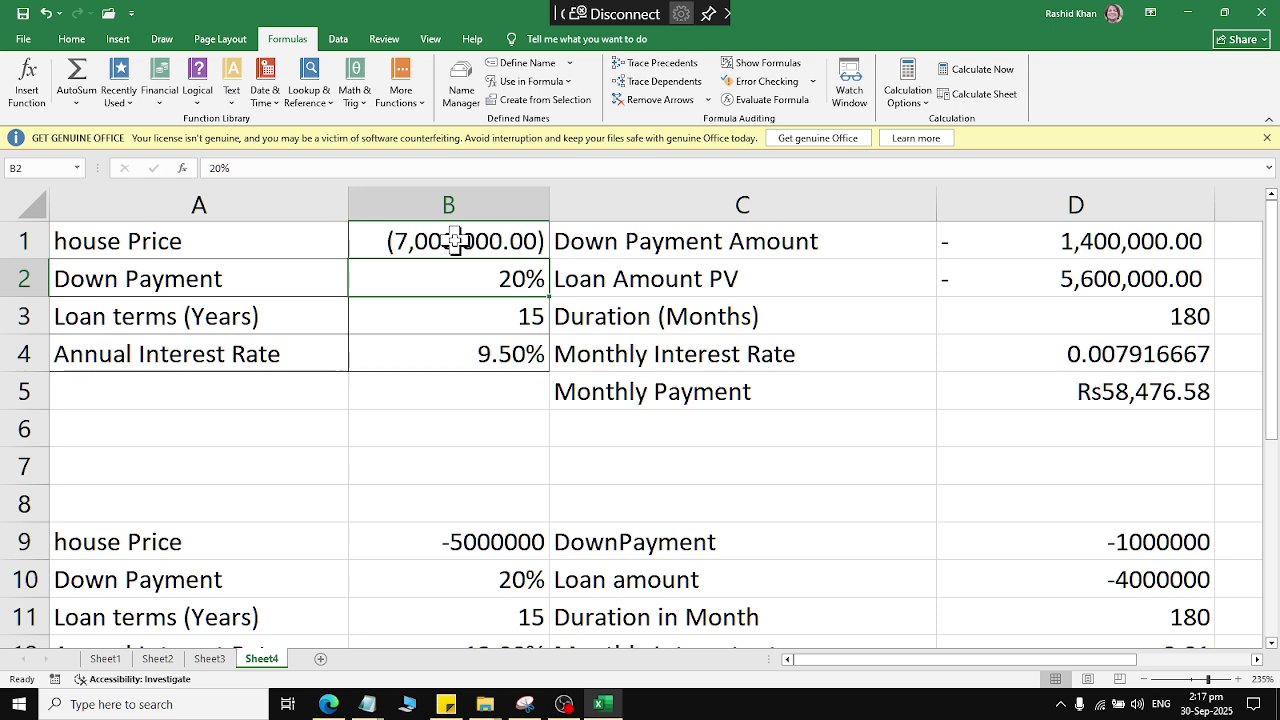
Step: Set the down payment percentage in B2 to 15% and check the Down Payment Amount formula in D1
type("15")
key("Return")
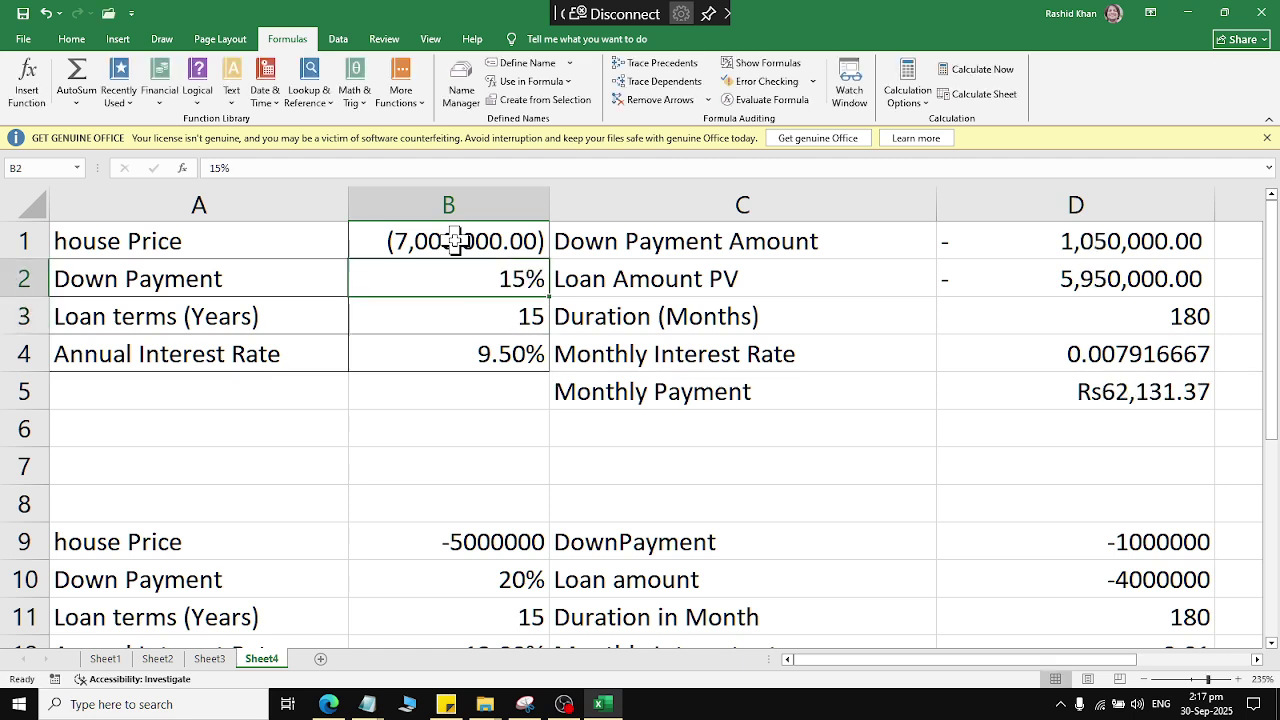
key("Up")
key("Right")
key("Right")
key("Up")
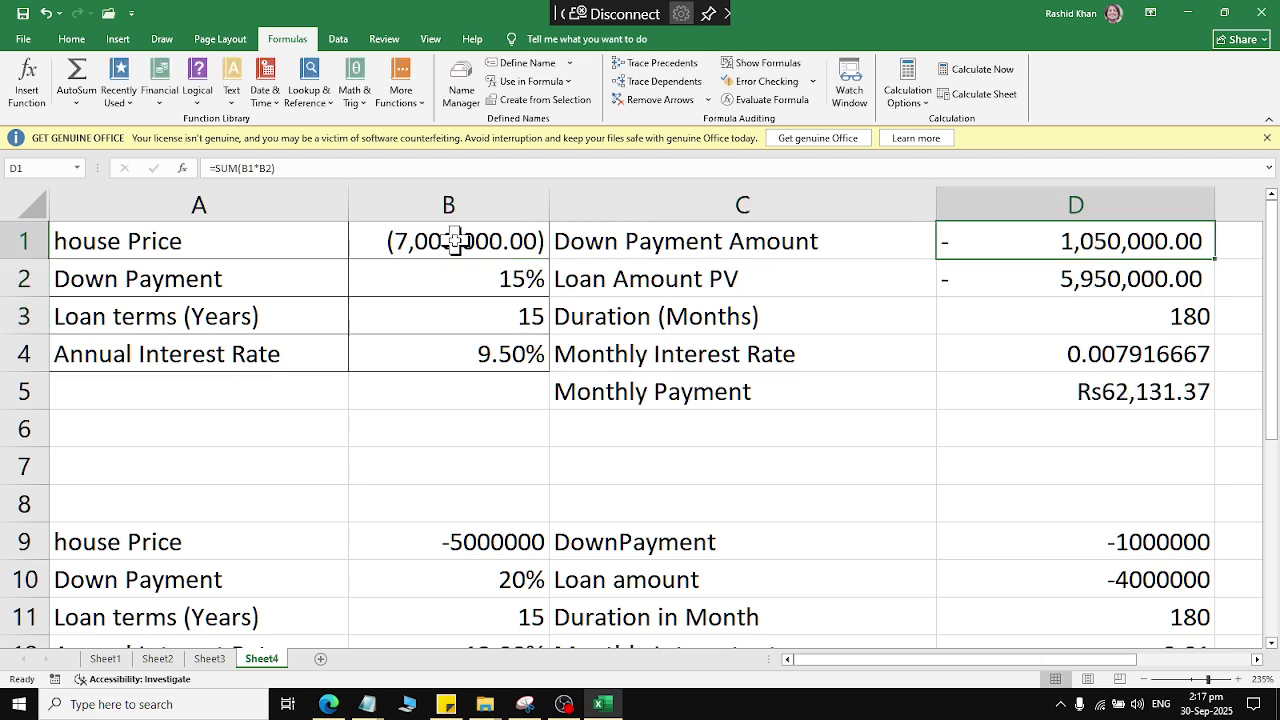
Step: Set the loan term in B3 to 10 years and check the recalculated Duration (Months) in D3
key("Down")
key("Left")
key("Left")
key("Up")
key("Down")
key("Down")
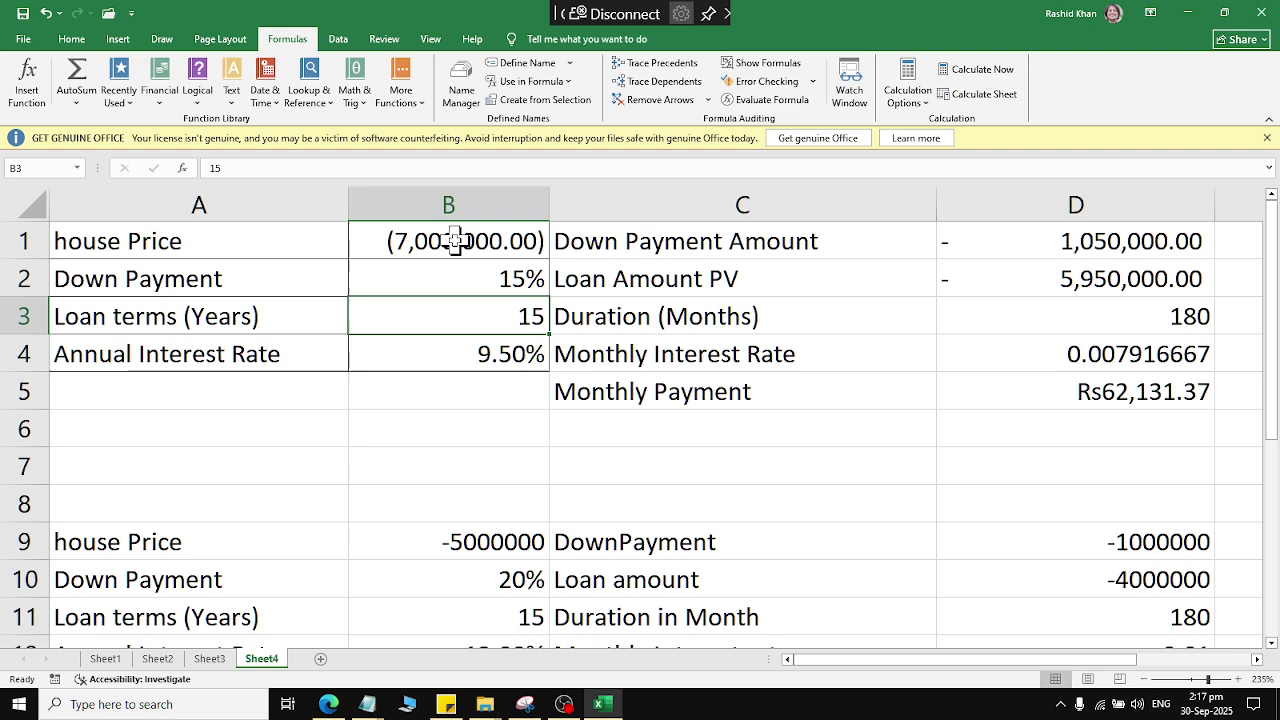
type("10")
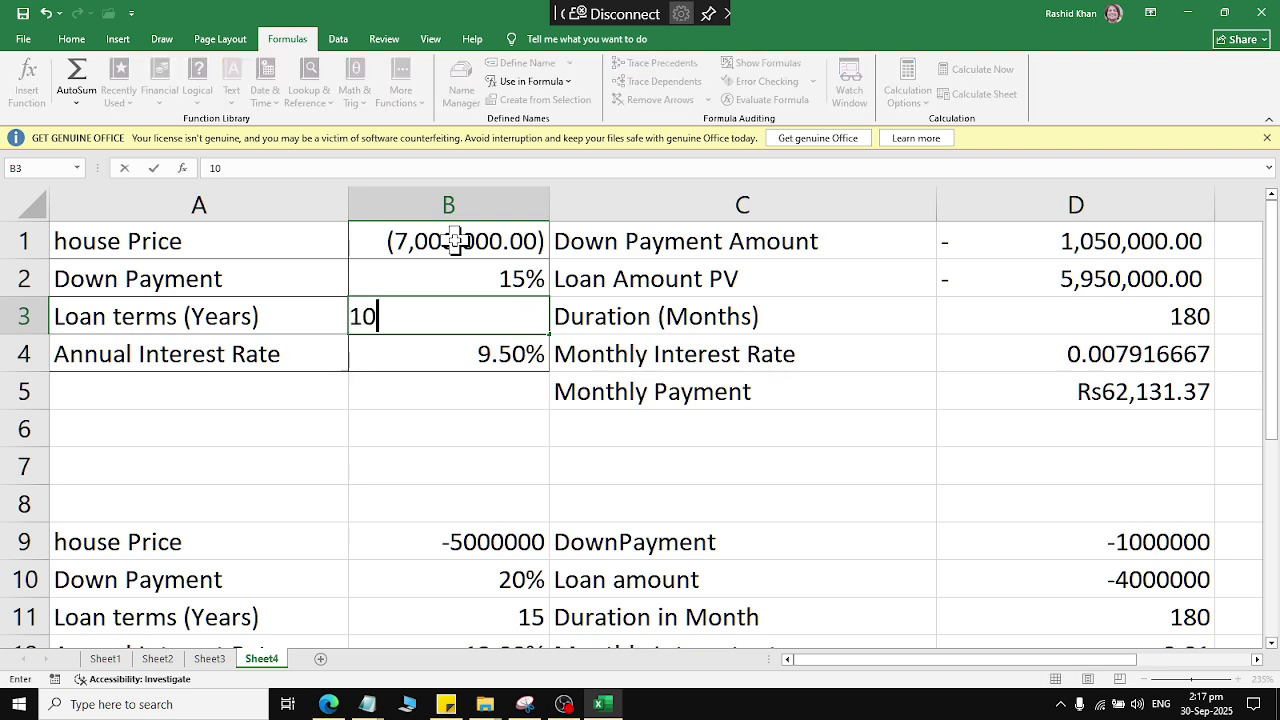
key("Return")
key("Right")
key("Right")
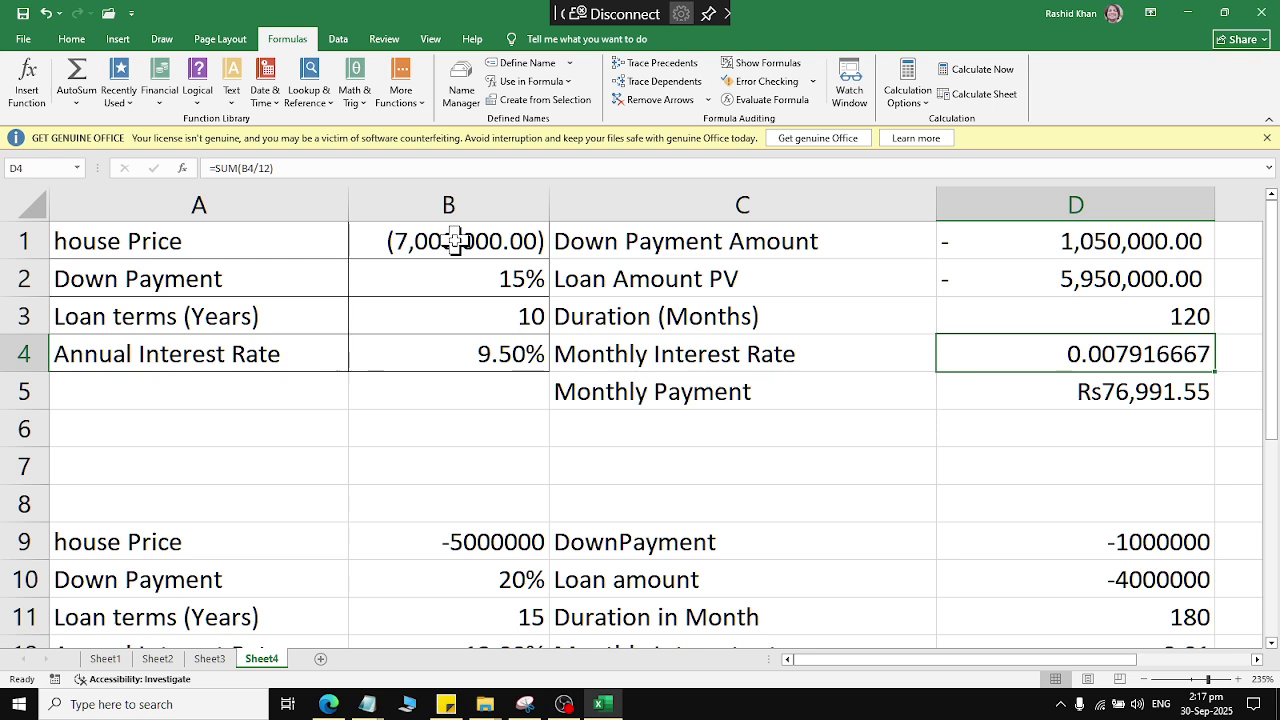
key("Up")
key("Down")
Step: Set the annual interest rate in B4 to 11% and check the monthly interest rate and Monthly Payment in D4 and D5
key("Left")
key("Left")
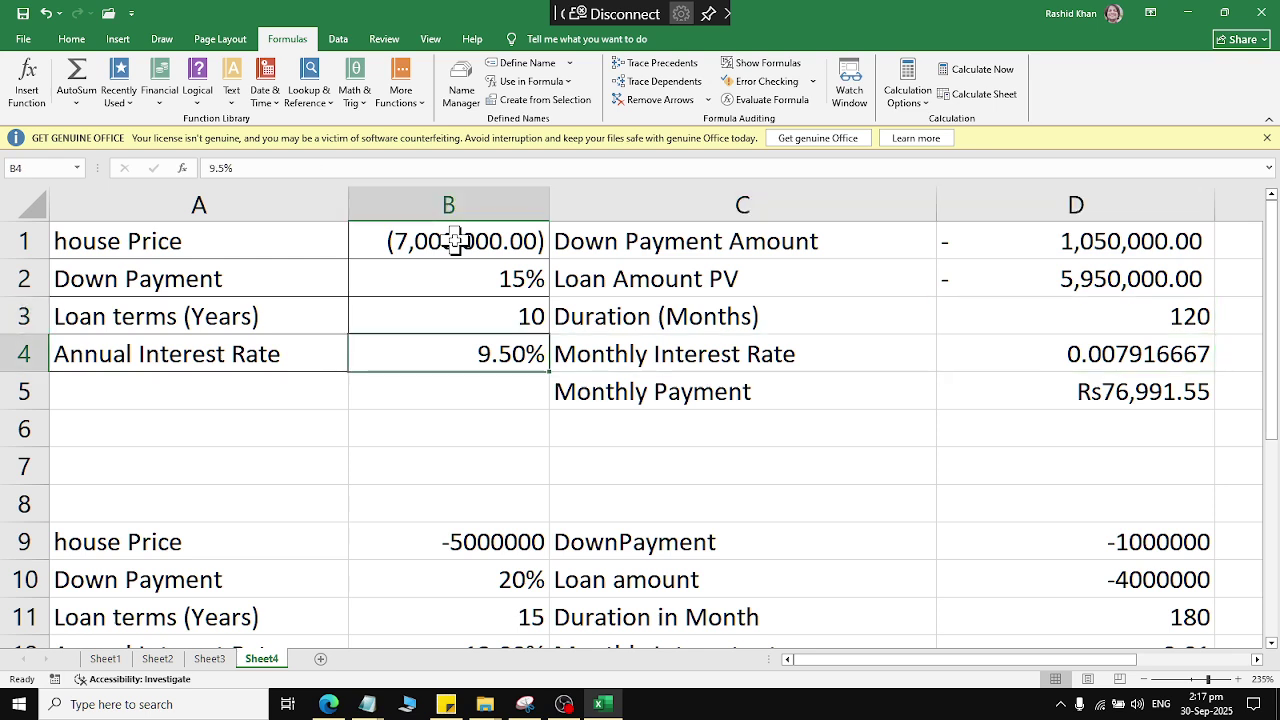
type("11")
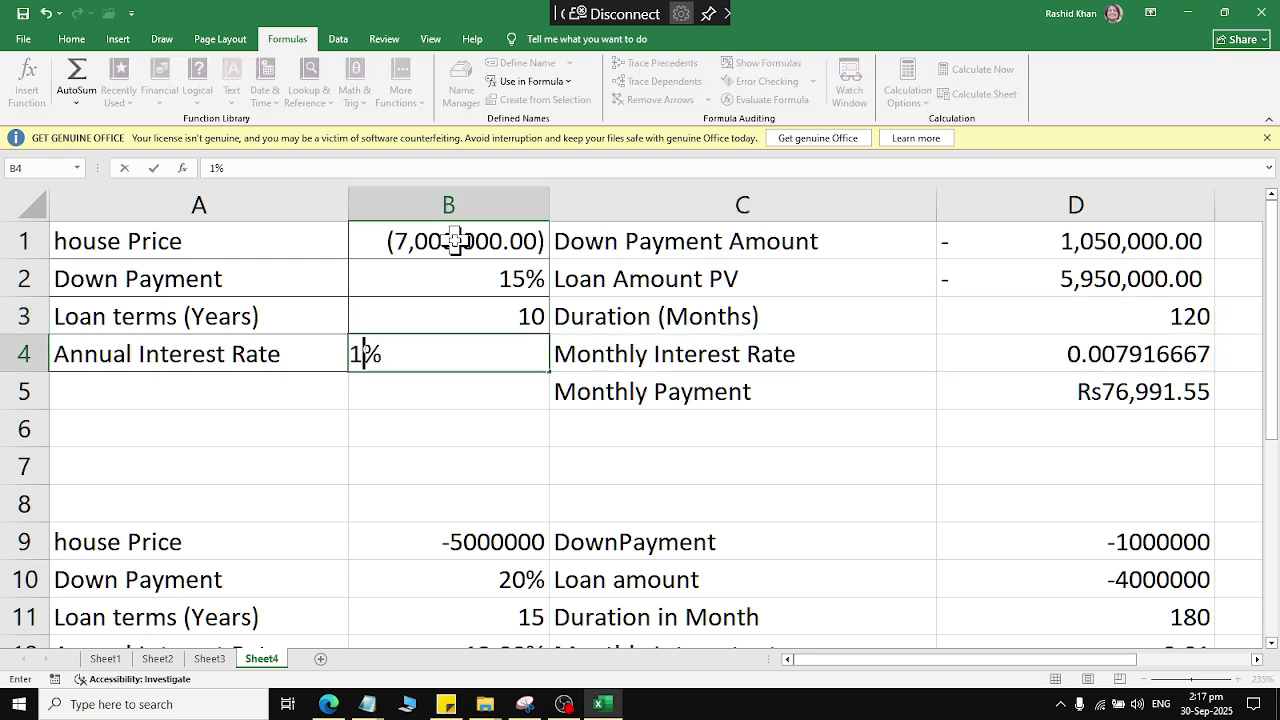
key("Return")
key("Up")
key("Right")
key("Right")
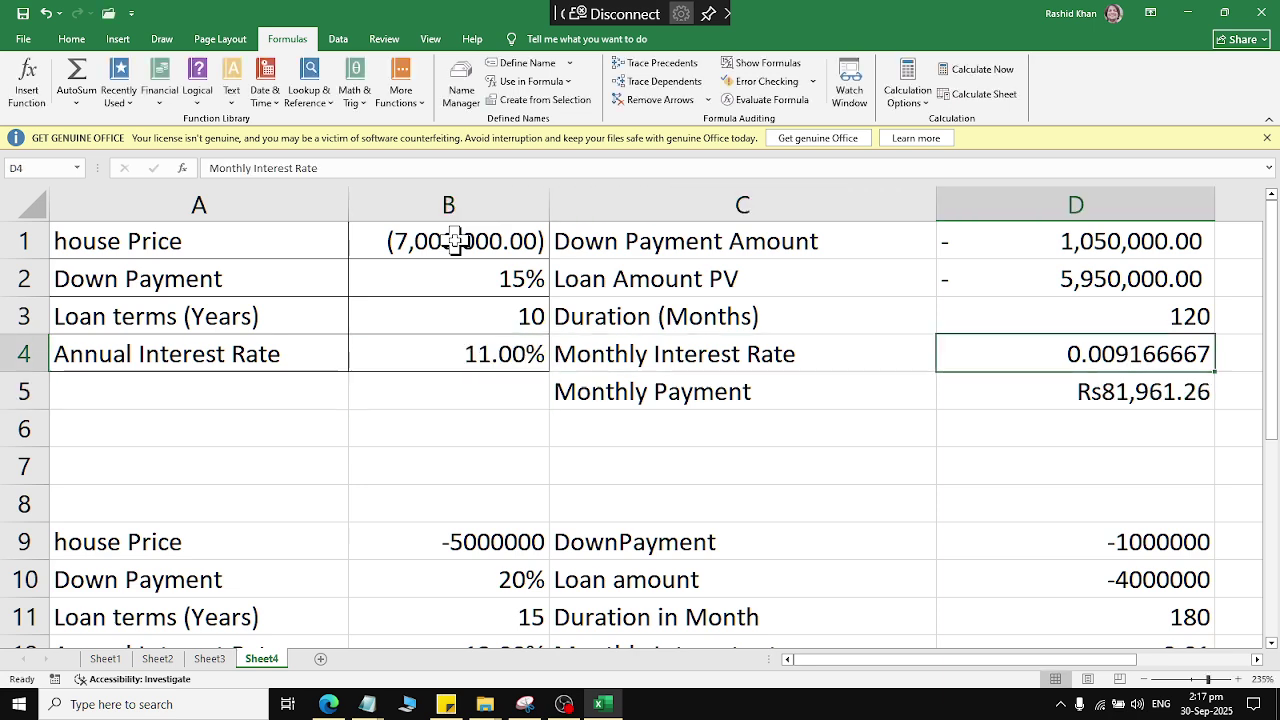
key("Right")
key("Left")
key("Down")
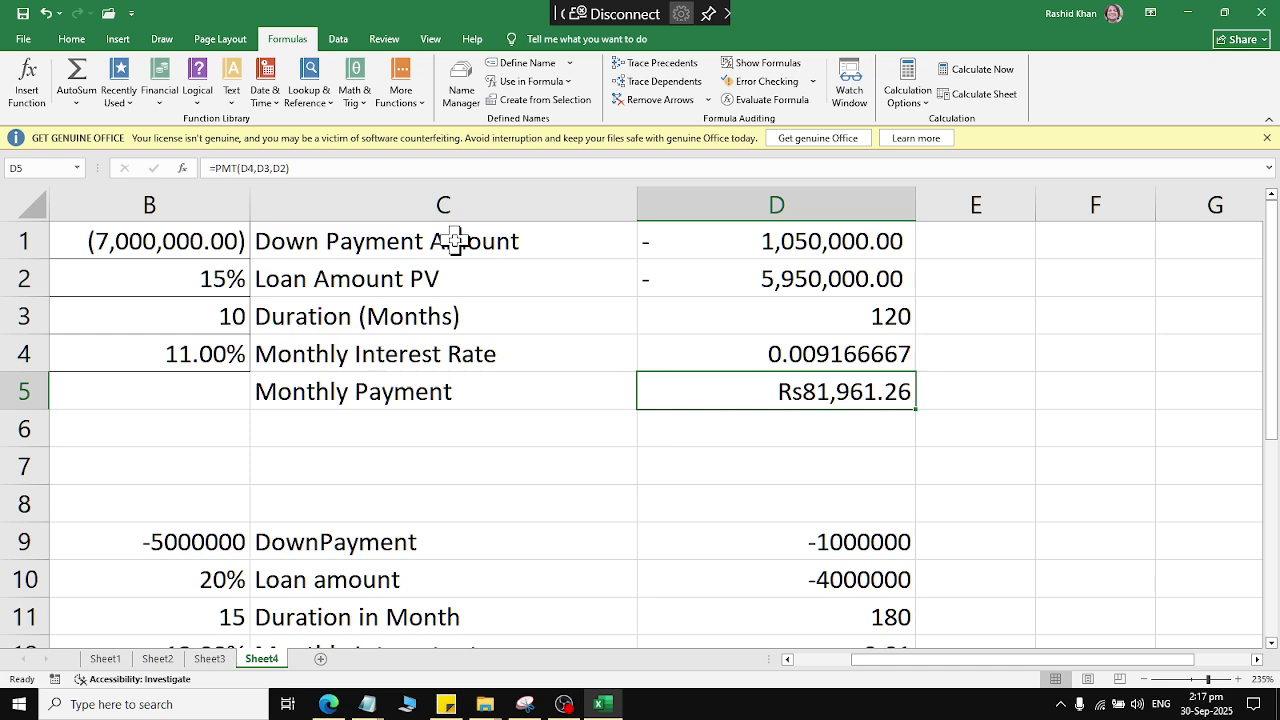
left_click_drag(480, 500, 0, 166)
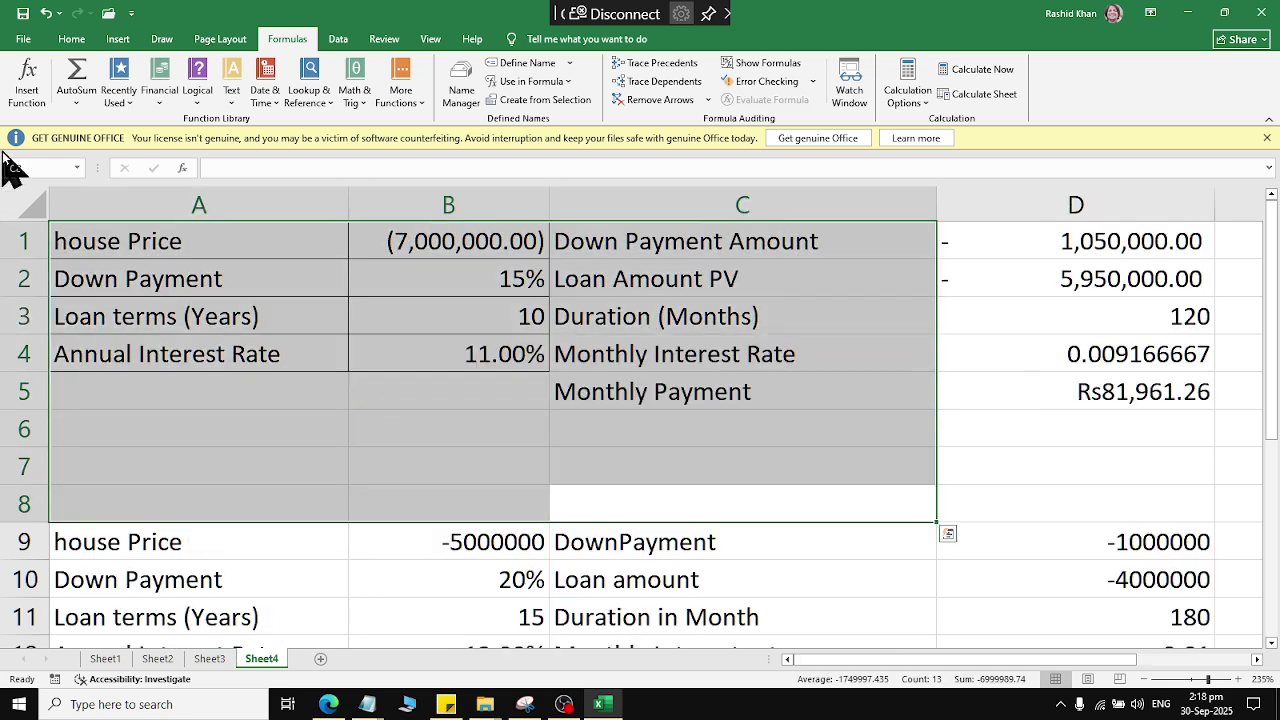
left_click(1078, 392)
left_click(71, 39)
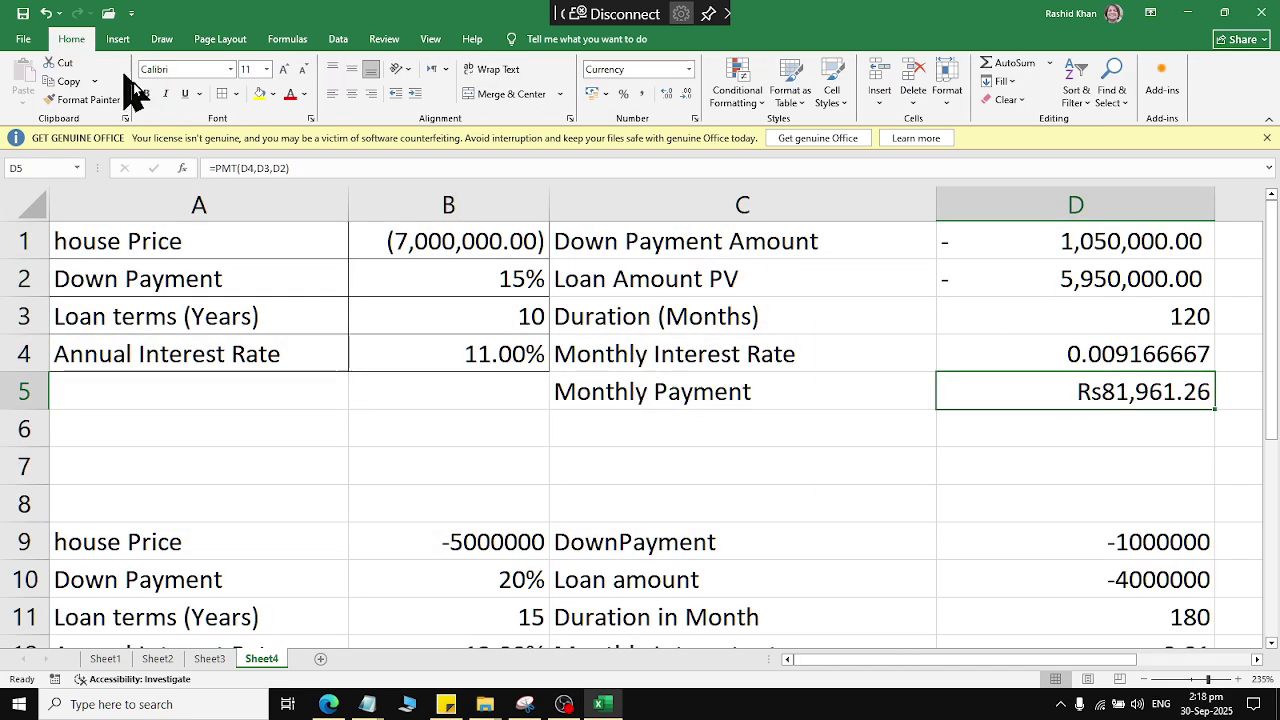
left_click(564, 704)
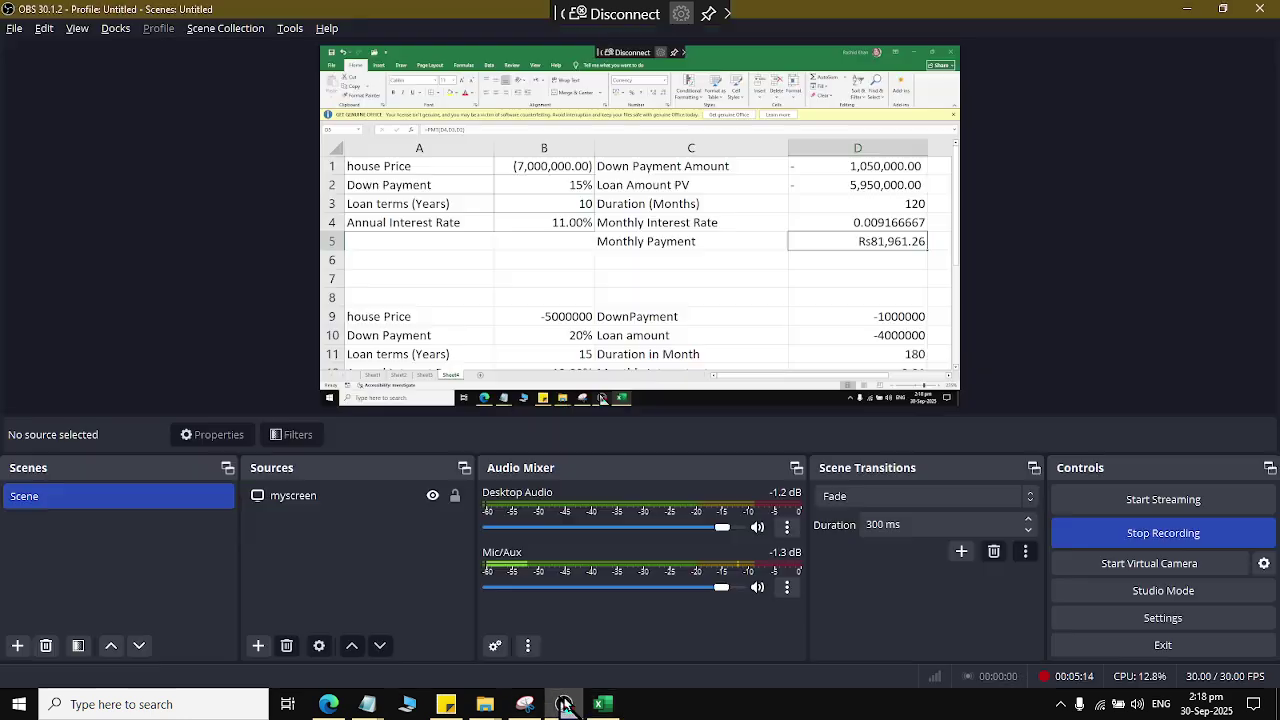